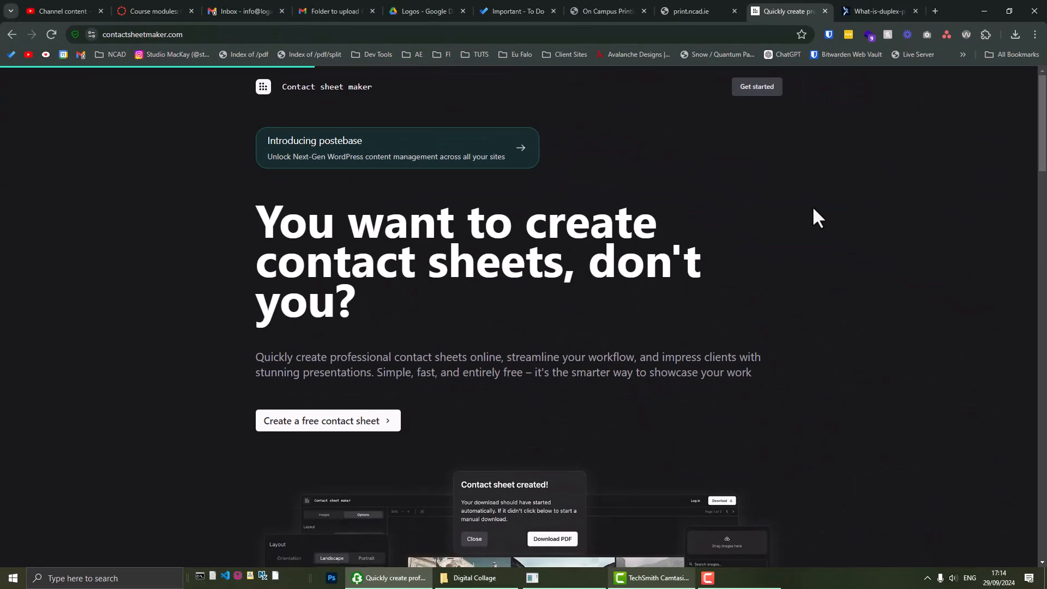
Step: Start a new free contact sheet on the Contact sheet maker site
left_click(304, 431)
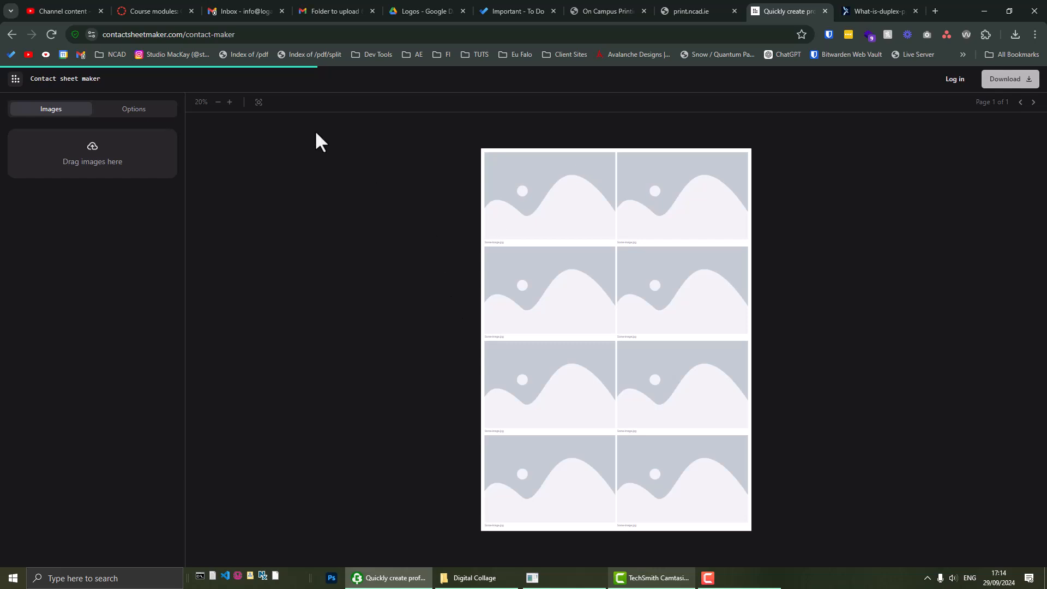
key("F9")
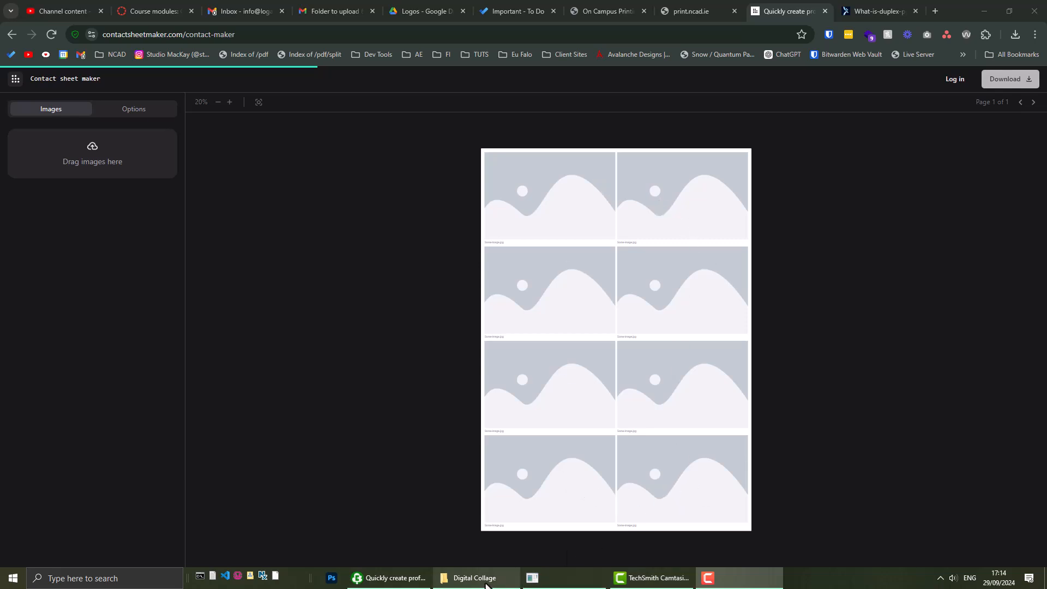
Step: Show the desktop, move the images folder to an open area and open it
key("super+d")
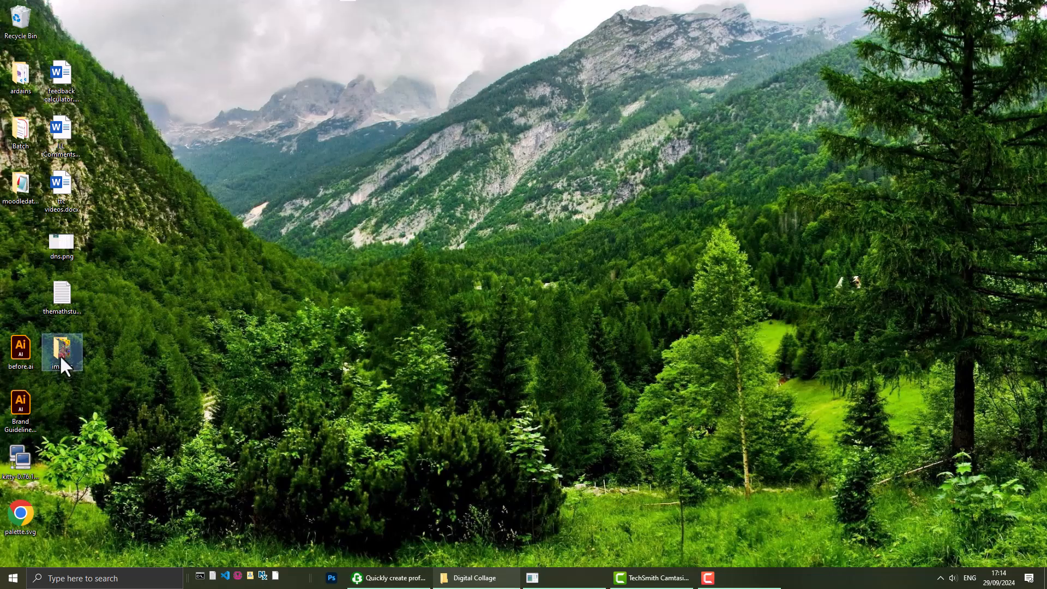
left_click_drag(60, 355, 362, 267)
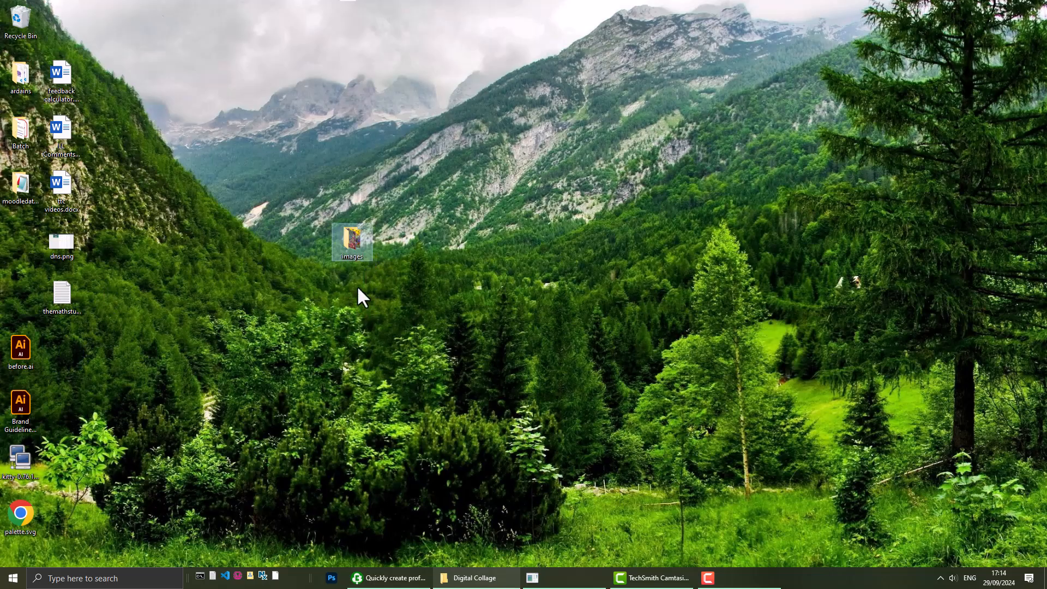
double_click(349, 237)
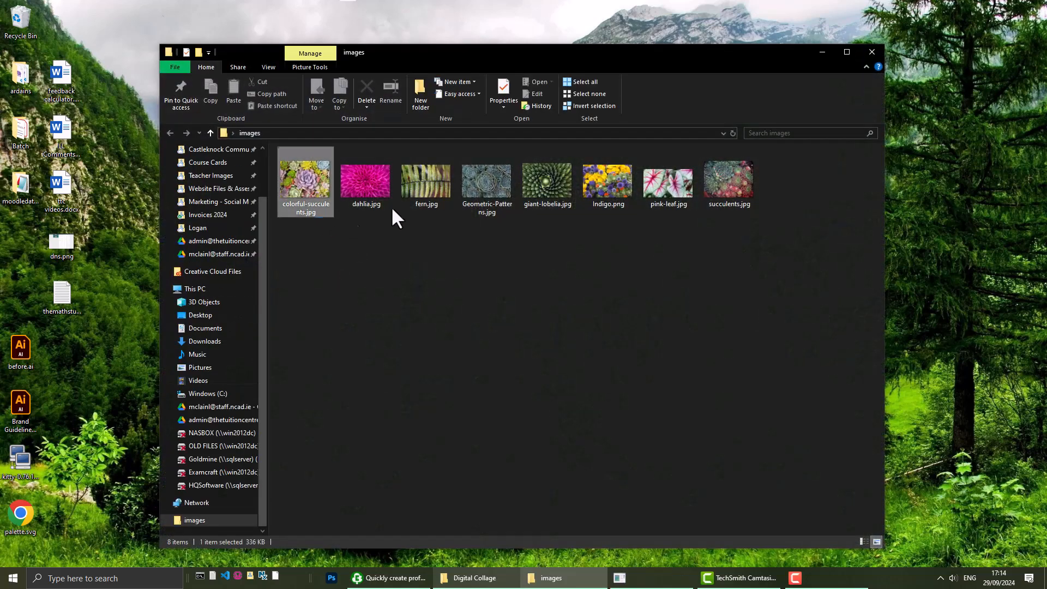
Step: Practise selecting all the pictures in the images folder, clearing the selection each time
left_click_drag(316, 216, 745, 186)
left_click(726, 271)
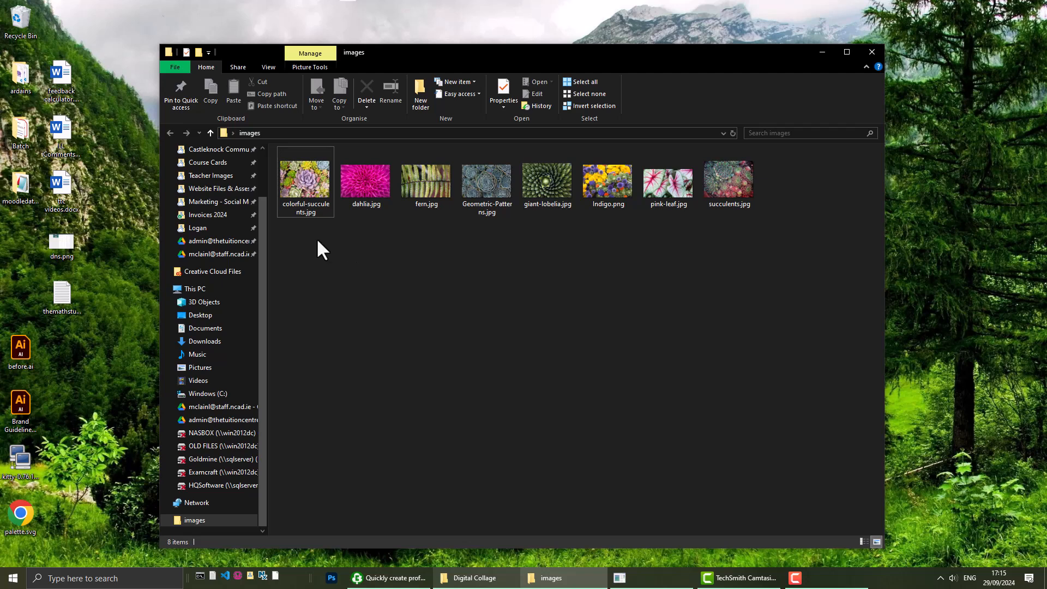
left_click_drag(290, 209, 440, 208)
left_click(397, 582)
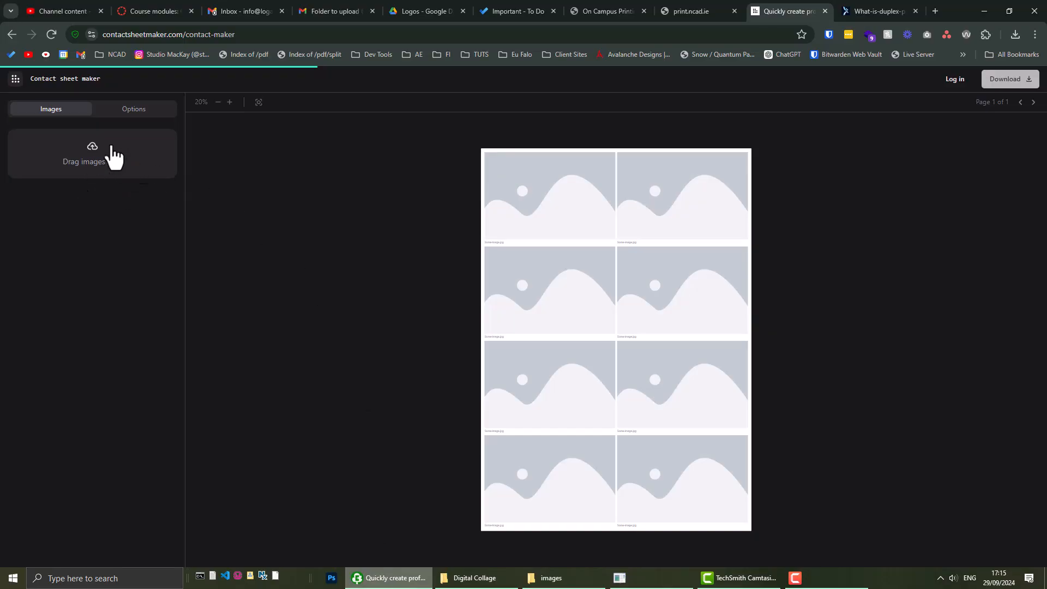
left_click(566, 587)
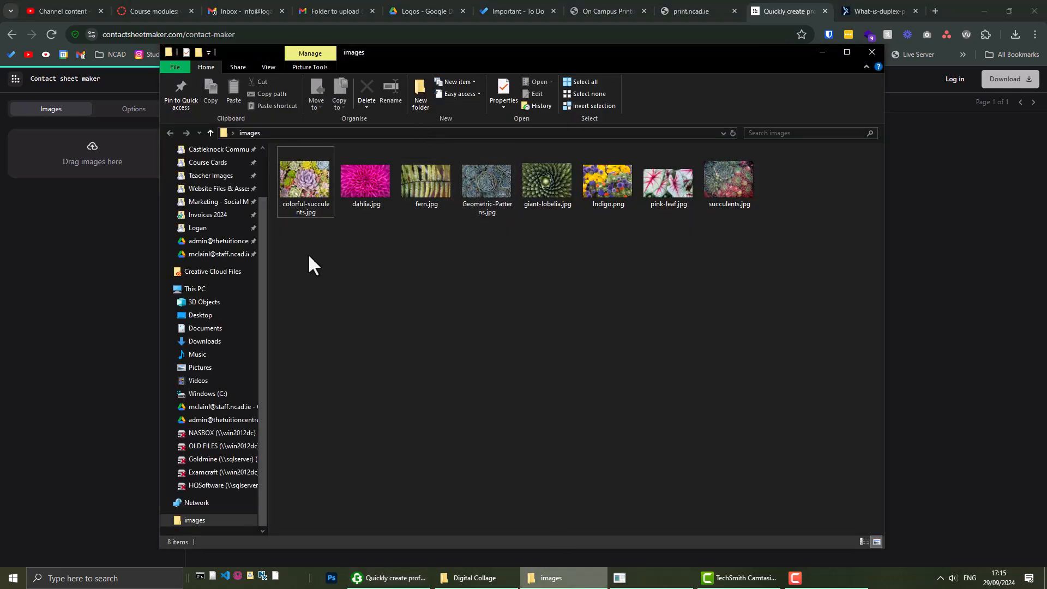
left_click_drag(331, 236, 743, 190)
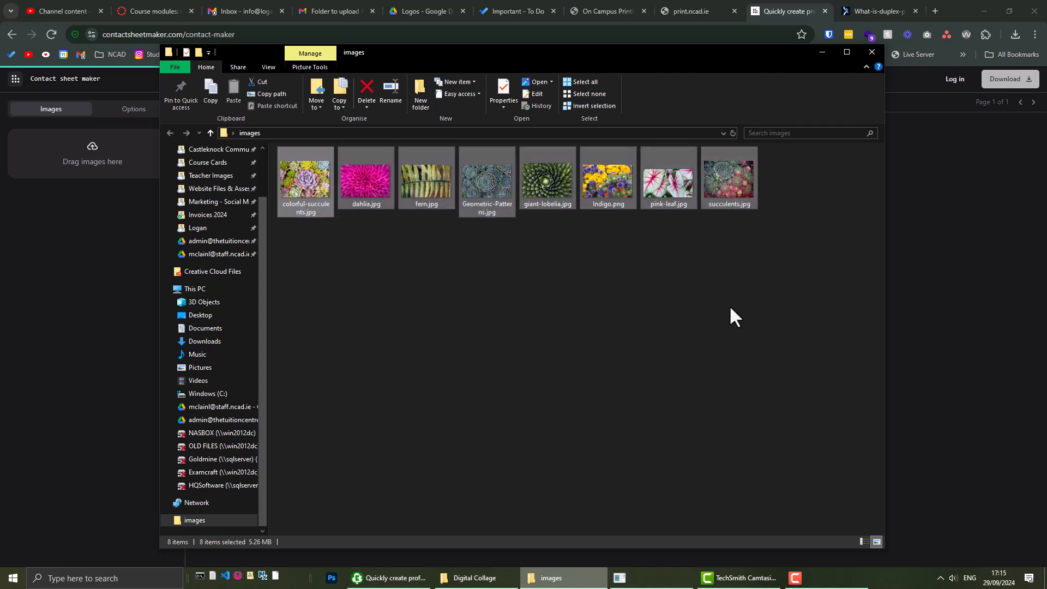
left_click(730, 308)
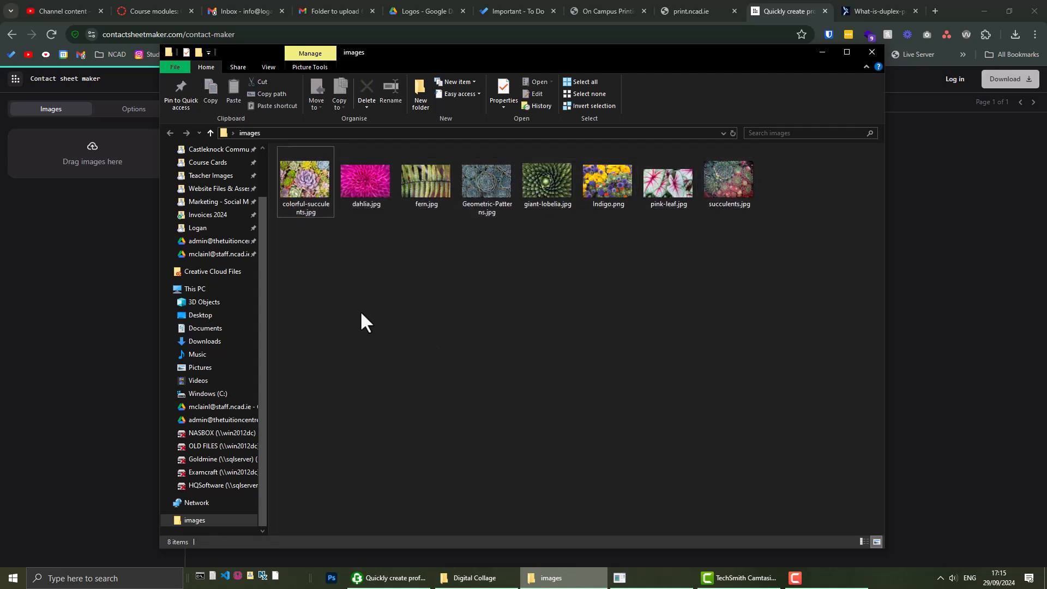
key("ctrl+a")
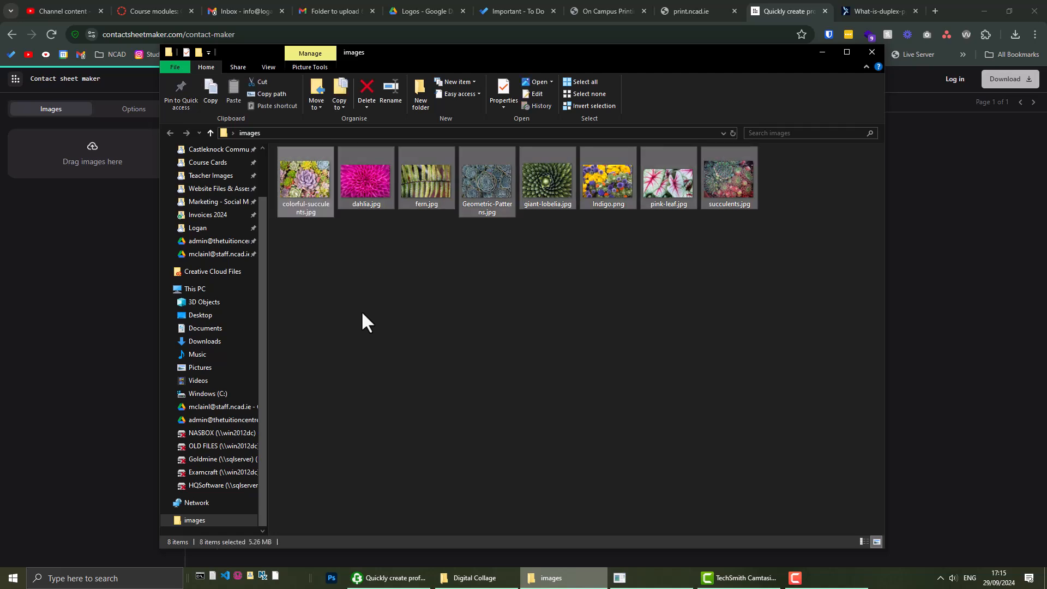
left_click(342, 255)
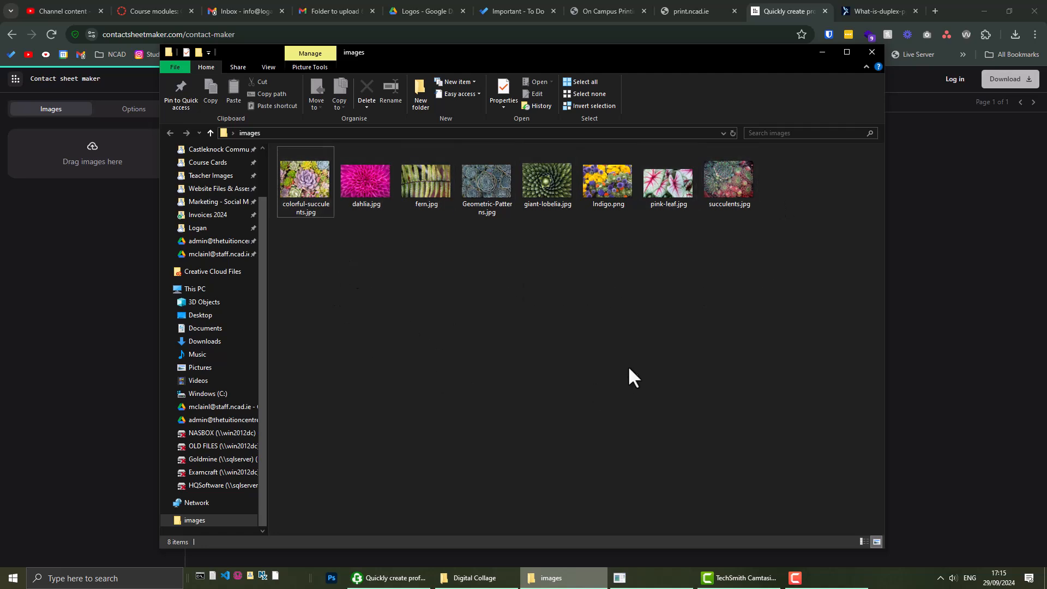
Step: Select fern.jpg, giant-lobelia.jpg, colorful-succulents.jpg and succulents.jpg individually, and clear the selection
left_click(423, 184)
left_click(541, 185, "ctrl")
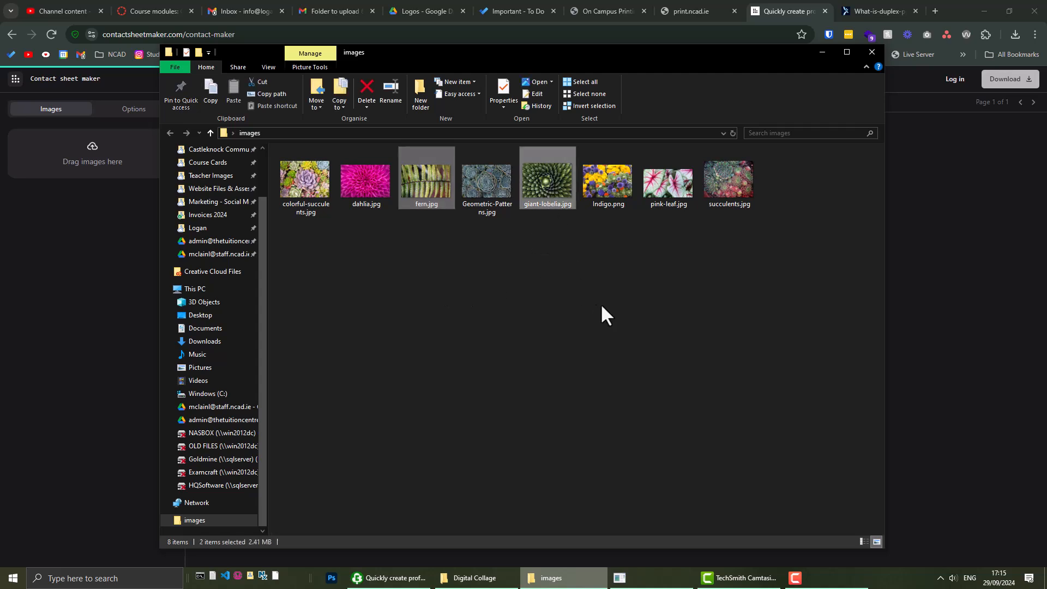
left_click(321, 206, "ctrl")
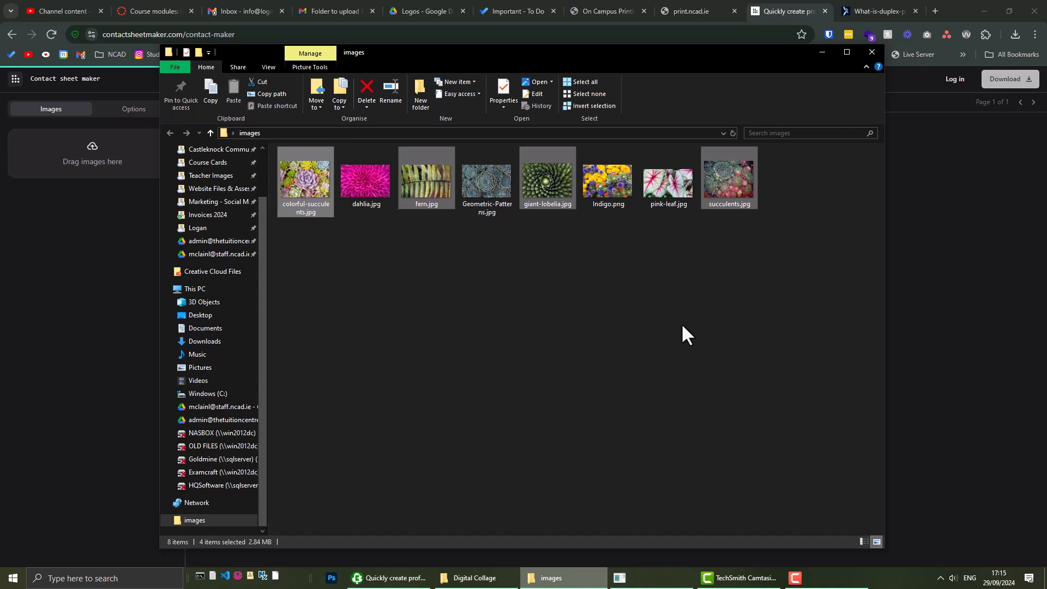
left_click(586, 313)
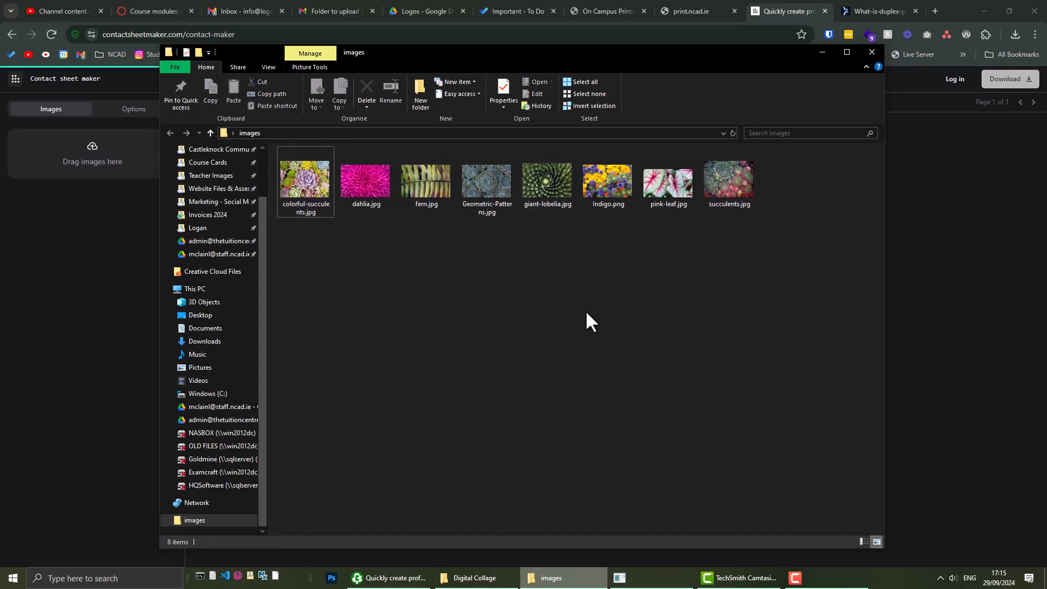
Step: Select the continuous range of files from colorful-succulents.jpg to succulents.jpg, and clear the selection
left_click(296, 178)
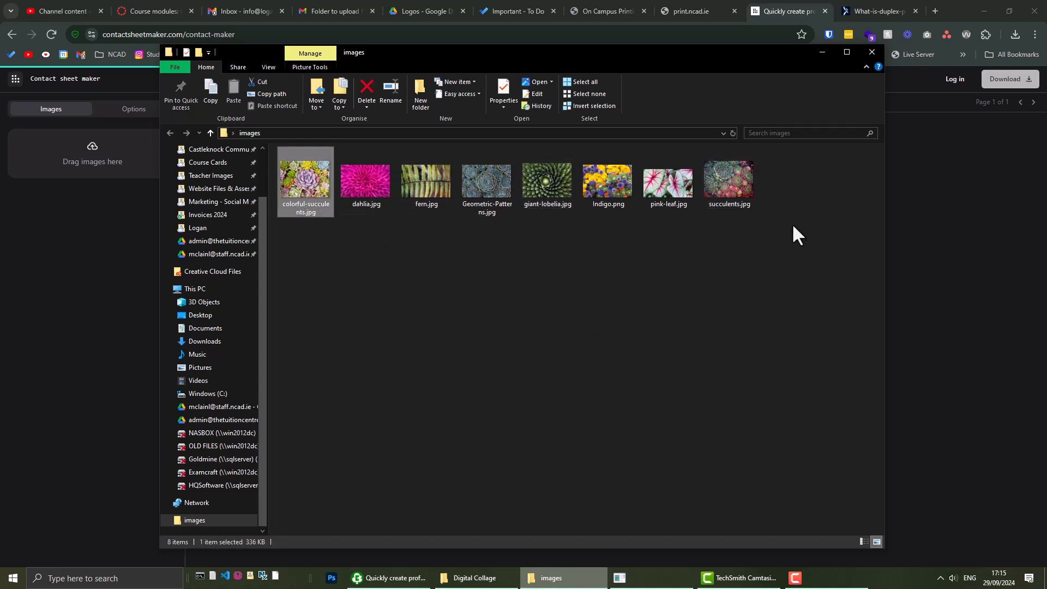
left_click(727, 190, "shift")
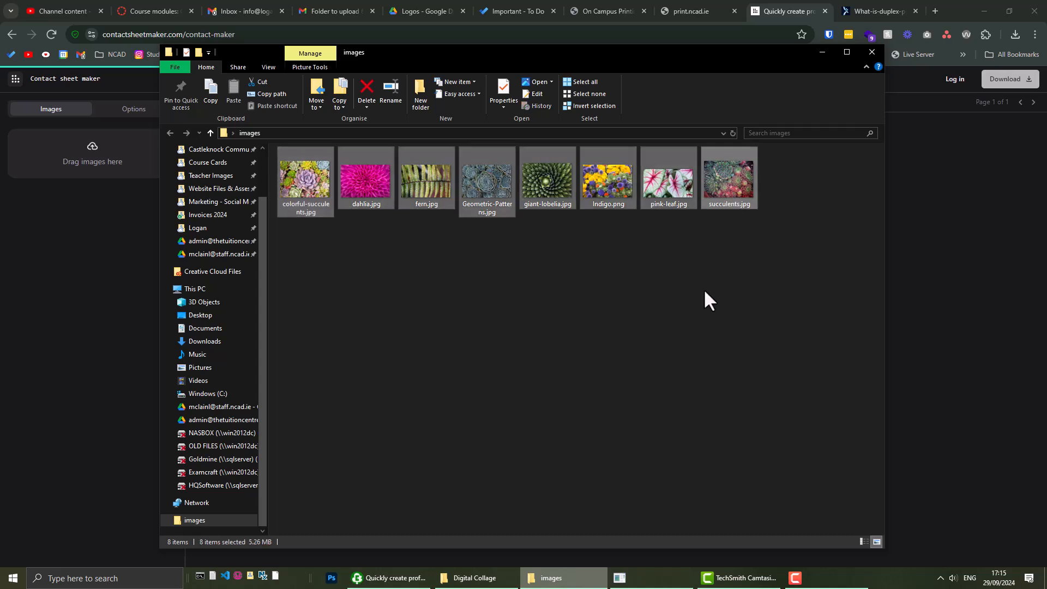
left_click(837, 336)
Step: Move the images window clear of the page's upload area and try selecting giant-lobelia.jpg, colorful-succulents.jpg and succulents.jpg
left_click_drag(408, 59, 533, 54)
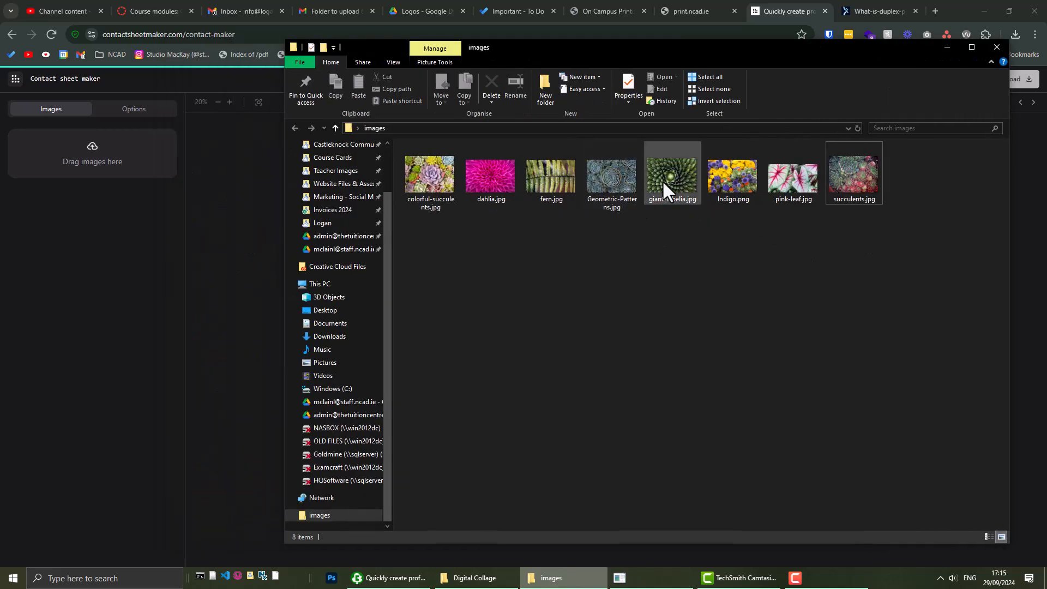
left_click_drag(662, 180, 484, 218)
left_click(431, 174, "ctrl")
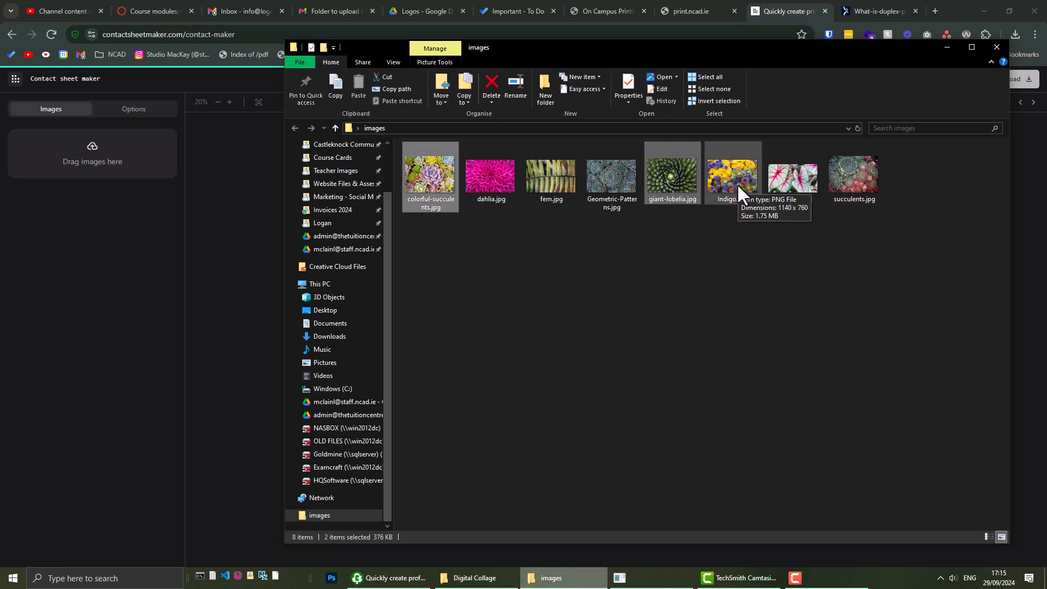
left_click(869, 164, "ctrl")
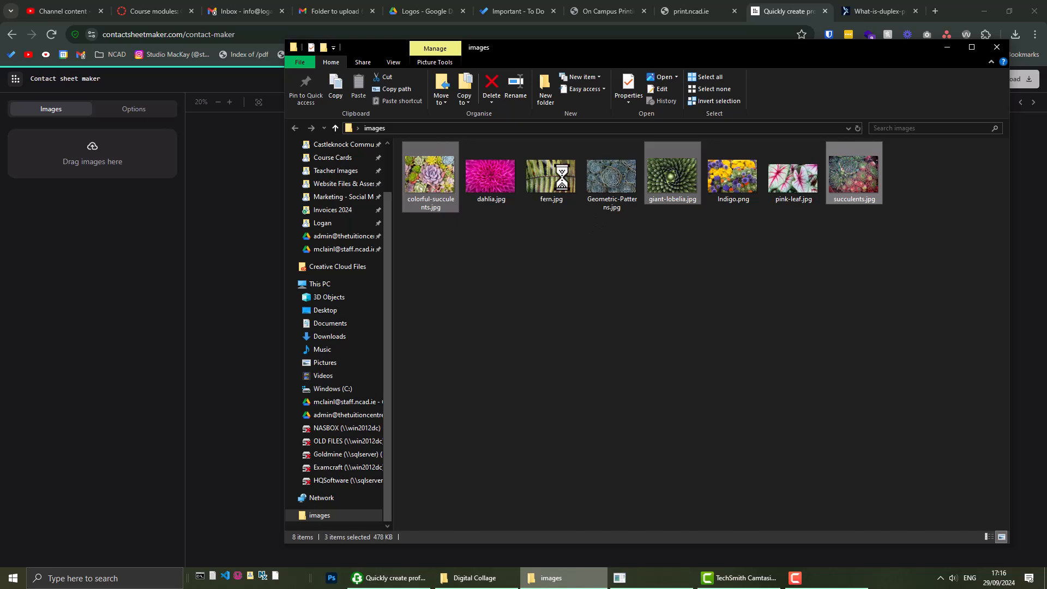
left_click(472, 272)
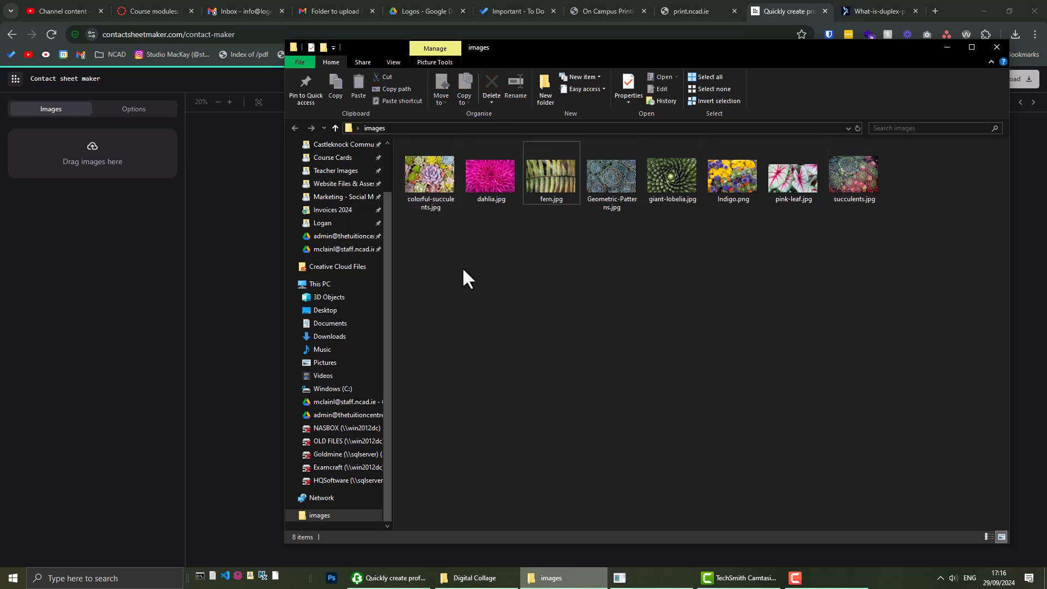
Step: Add all eight pictures from the images folder to the contact sheet
left_click_drag(430, 243, 876, 182)
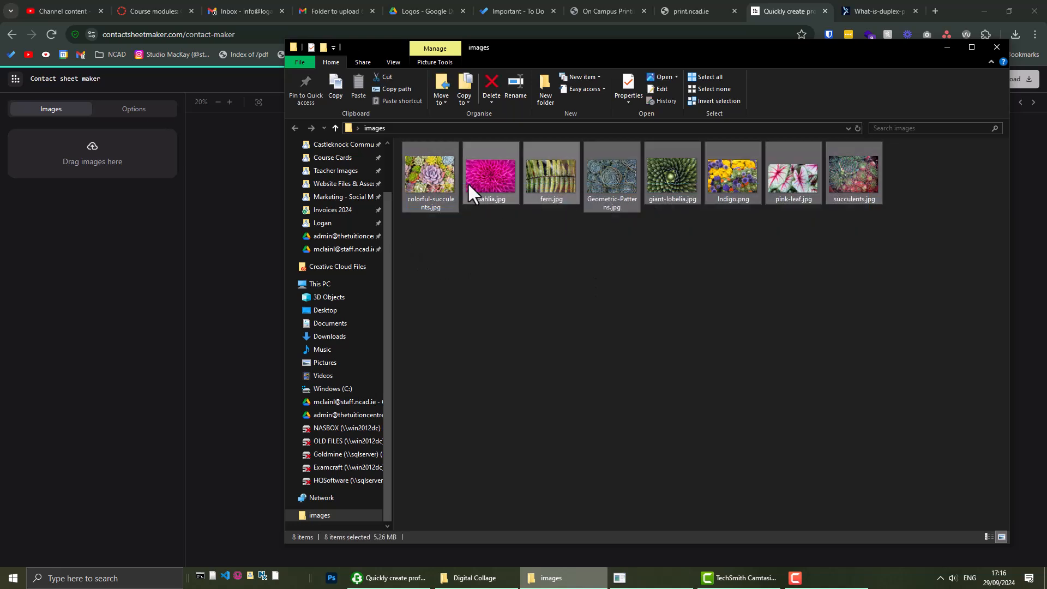
left_click_drag(433, 177, 106, 153)
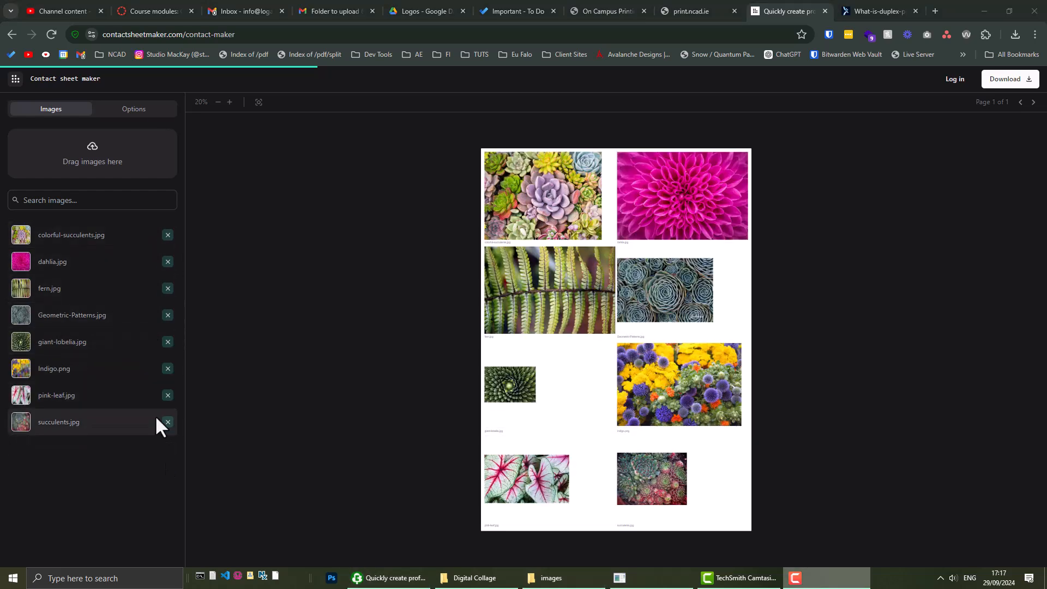
Step: Open the contact sheet's layout options and compare the orientations, leaving it set to Landscape
left_click(125, 110)
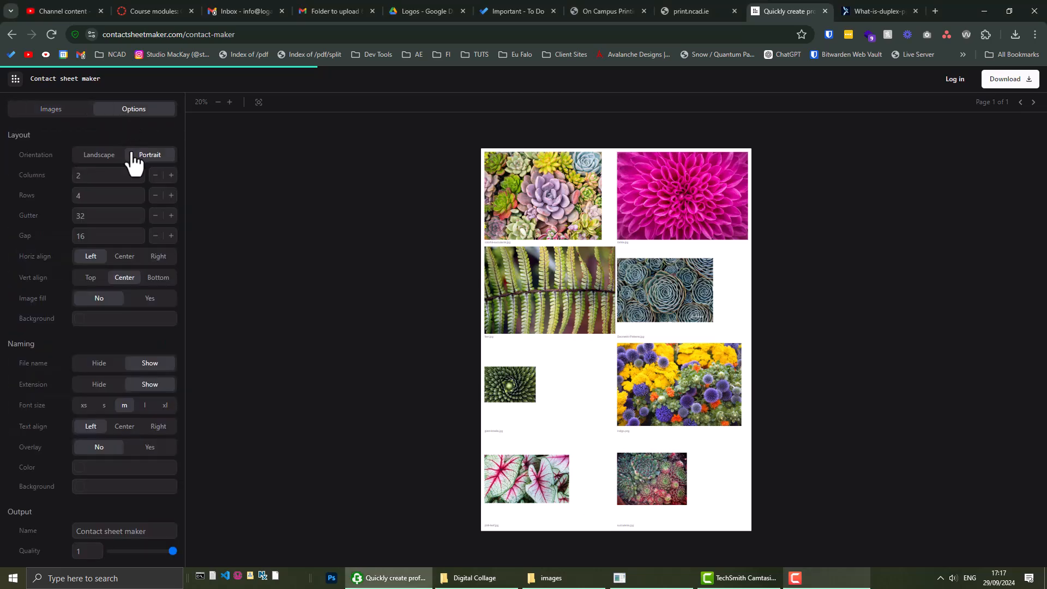
left_click(101, 159)
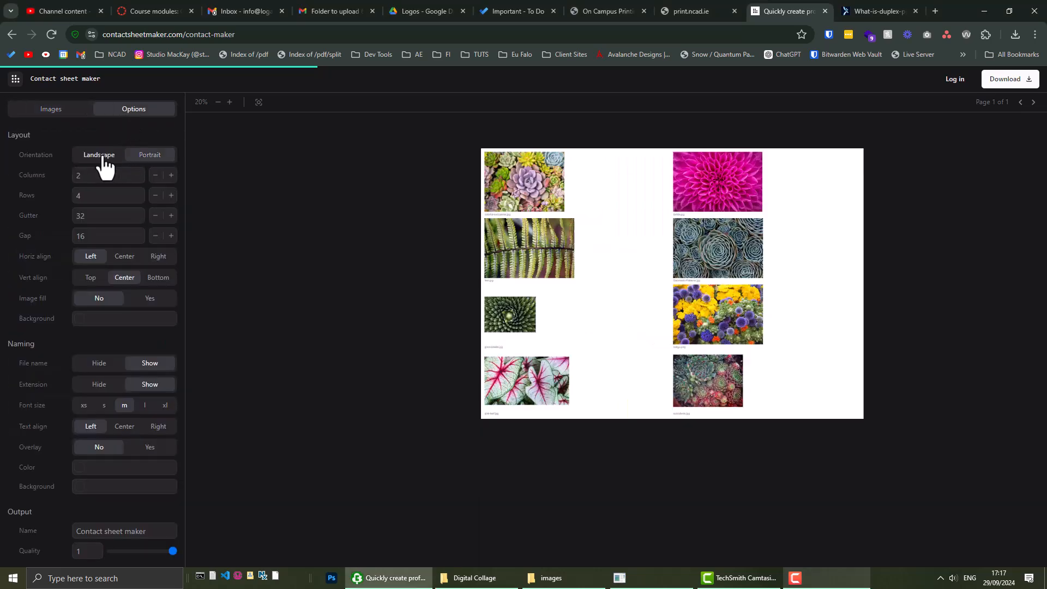
left_click(142, 160)
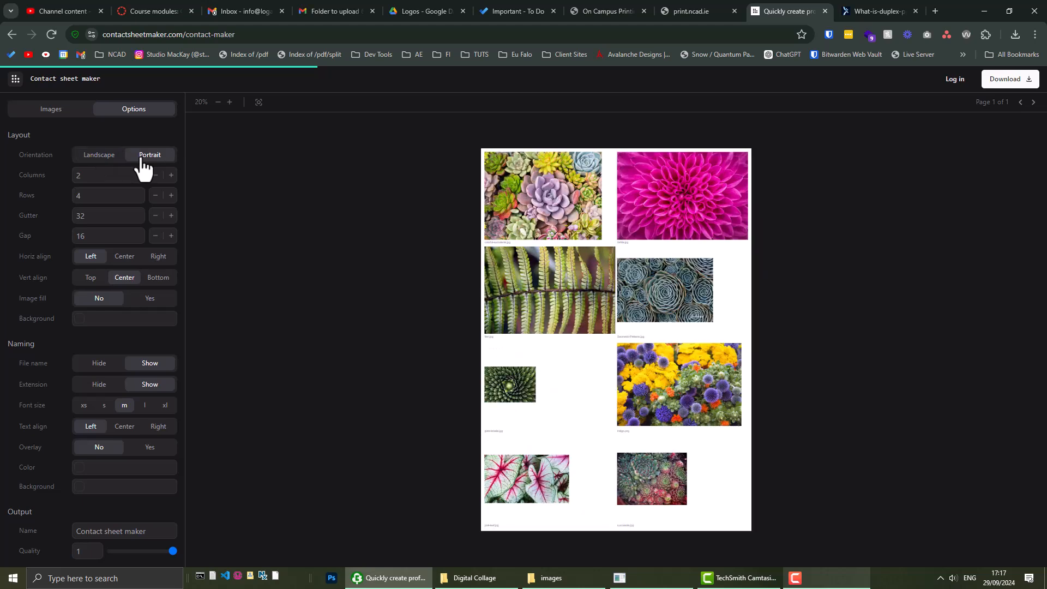
left_click(98, 159)
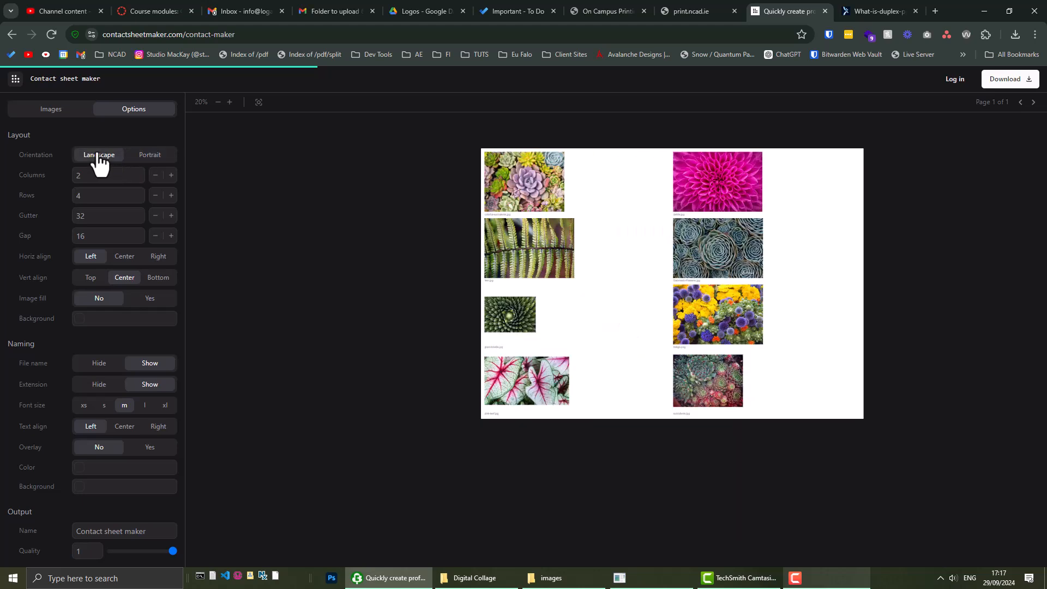
Step: Set the contact sheet grid to 3 columns and 2 rows
double_click(78, 173)
type("3")
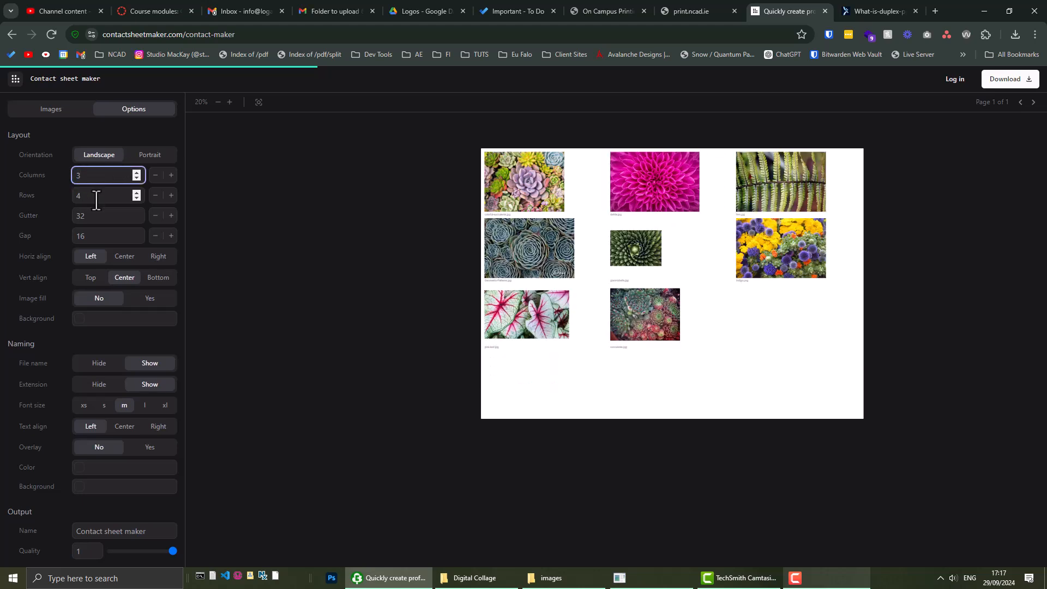
left_click(83, 195)
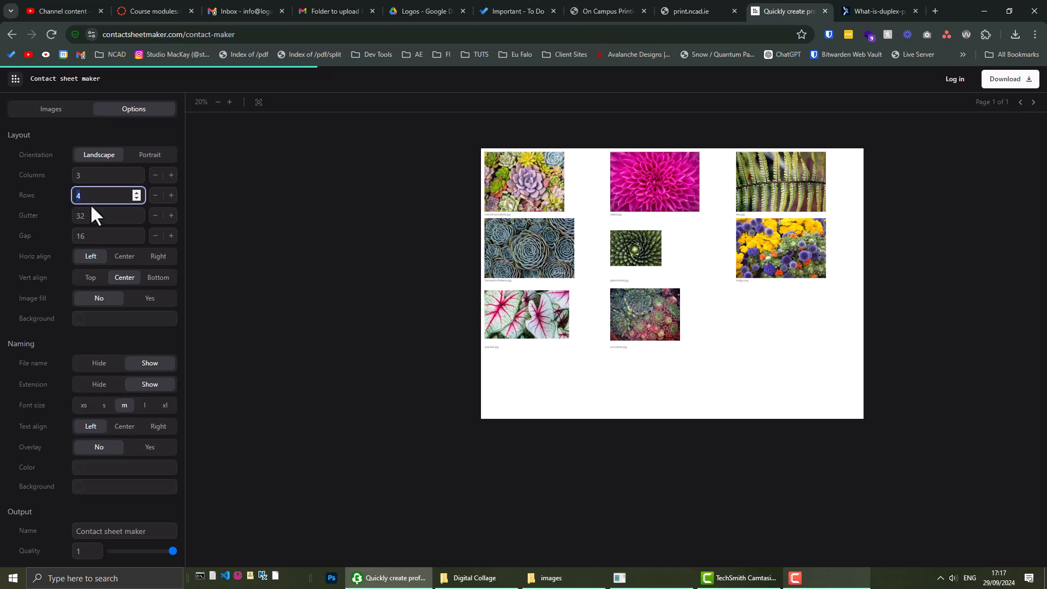
type("2")
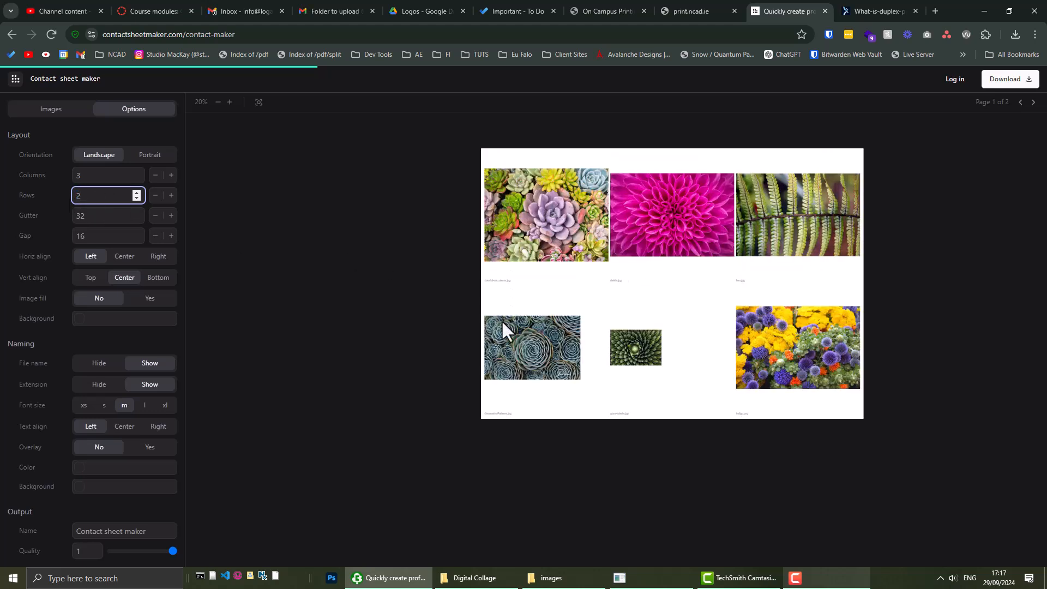
Step: Check the second page of the contact sheet and return to the first page
left_click_drag(975, 102, 1012, 109)
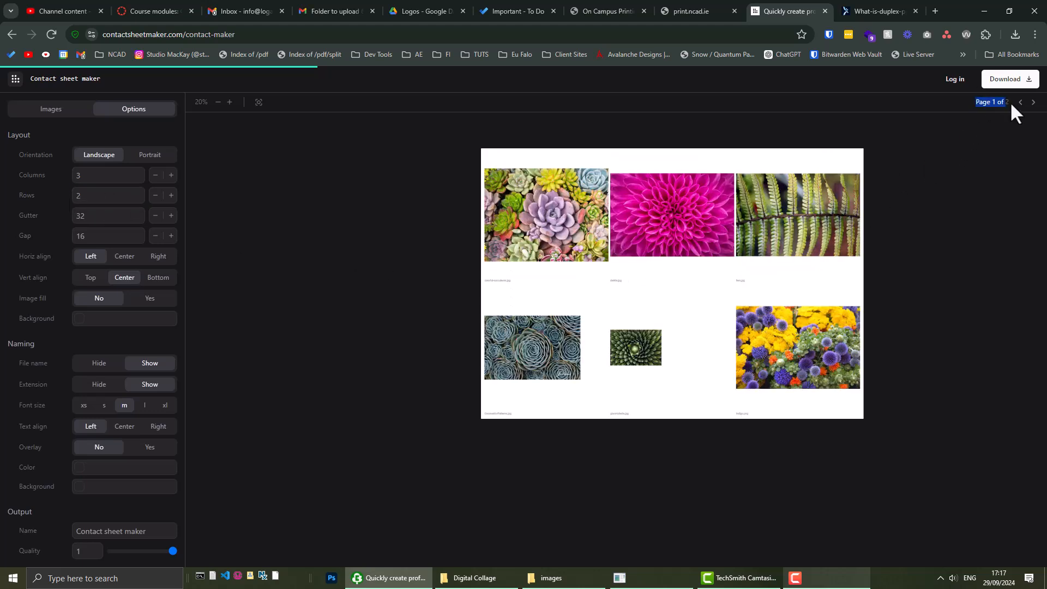
left_click(1034, 103)
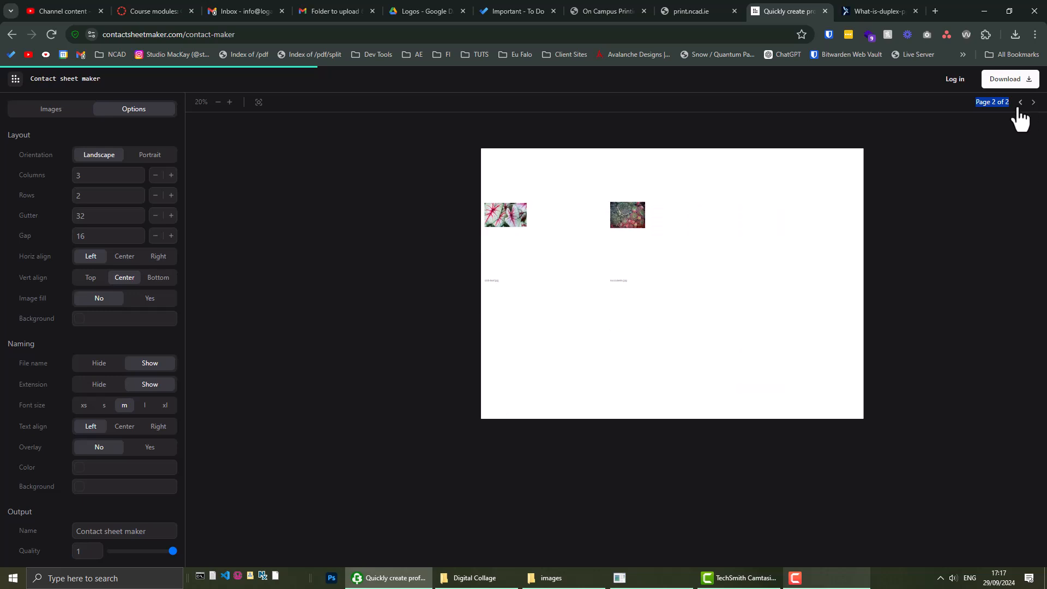
left_click(1021, 103)
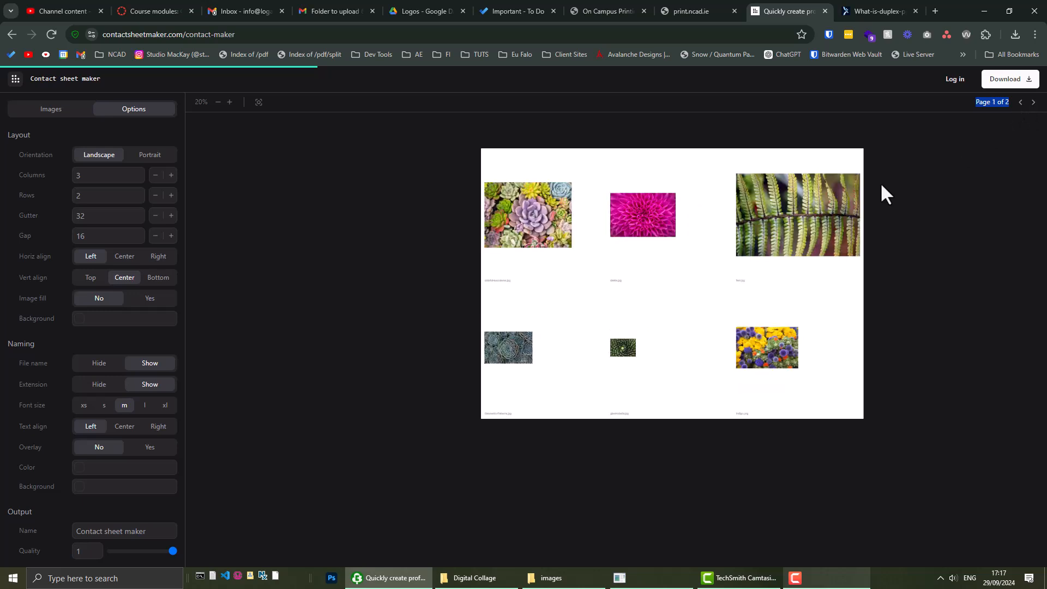
Step: Set the sheet to Portrait with 2 columns and 4 rows, and centre the images horizontally
left_click(148, 157)
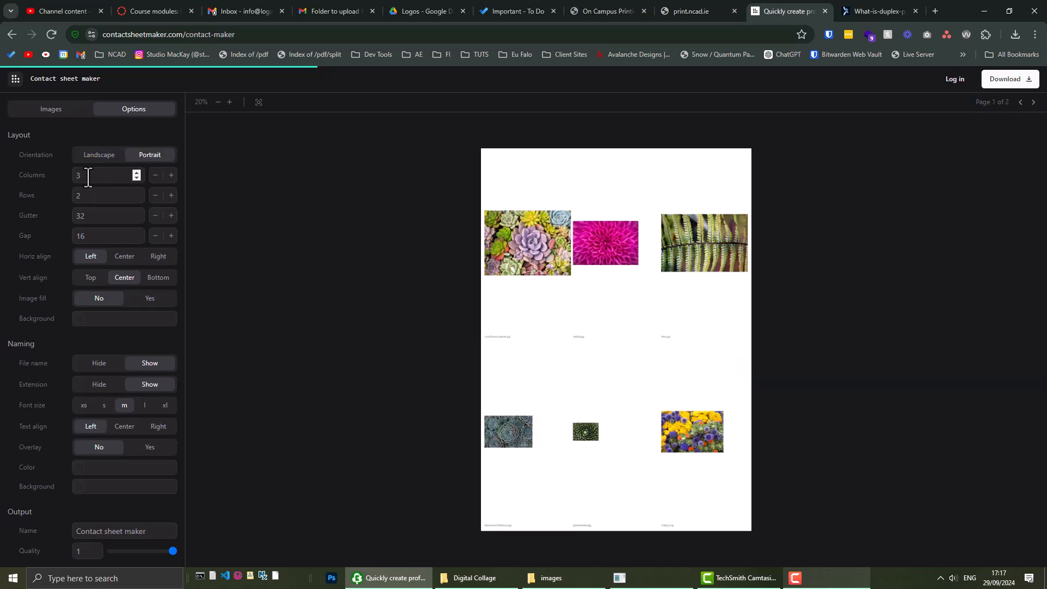
left_click_drag(88, 177, 70, 177)
type("2")
left_click_drag(86, 195, 62, 198)
type("4")
left_click(124, 257)
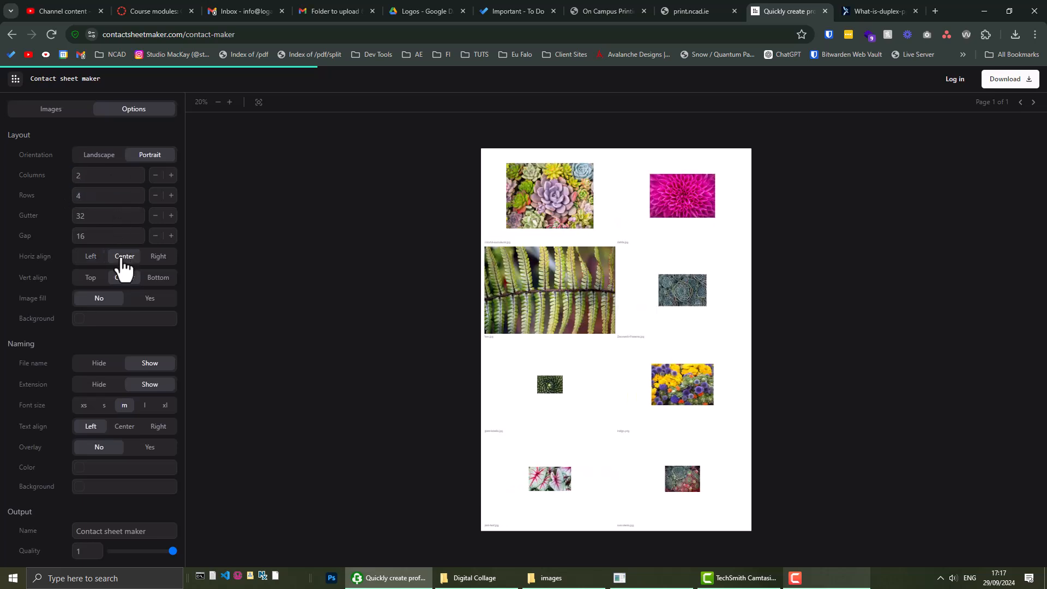
Step: Centre the images vertically and turn on image fill for the contact sheet, and inspect the filled cells up close
left_click(123, 278)
left_click(151, 300)
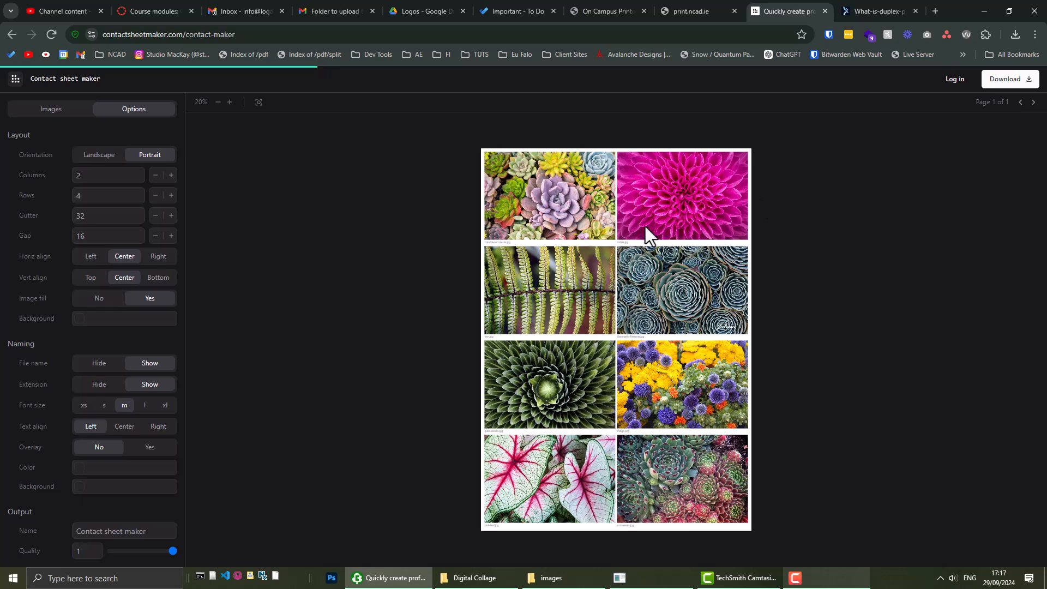
left_click(230, 102)
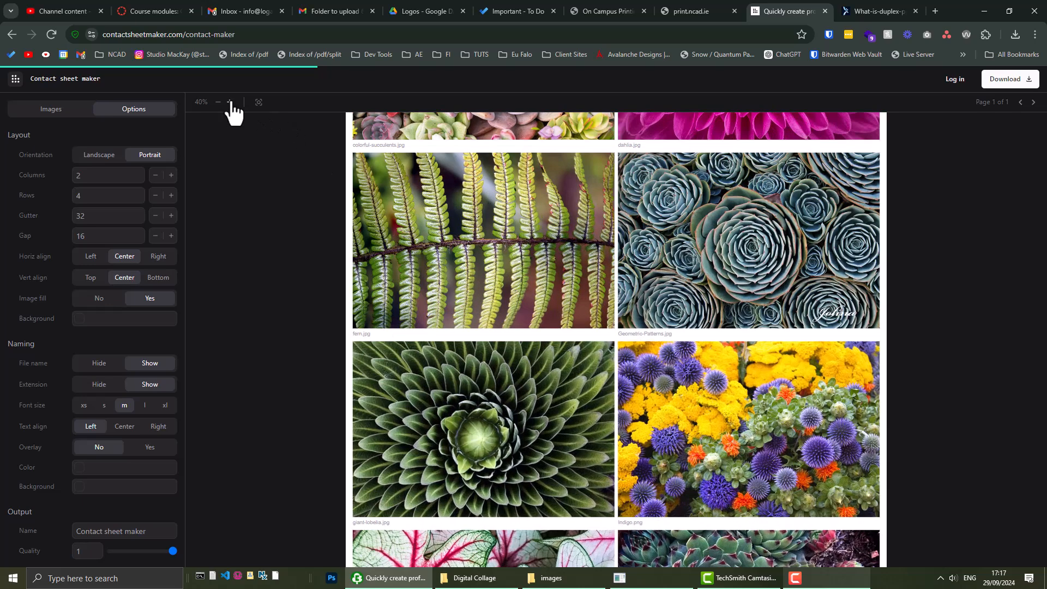
left_click(230, 102)
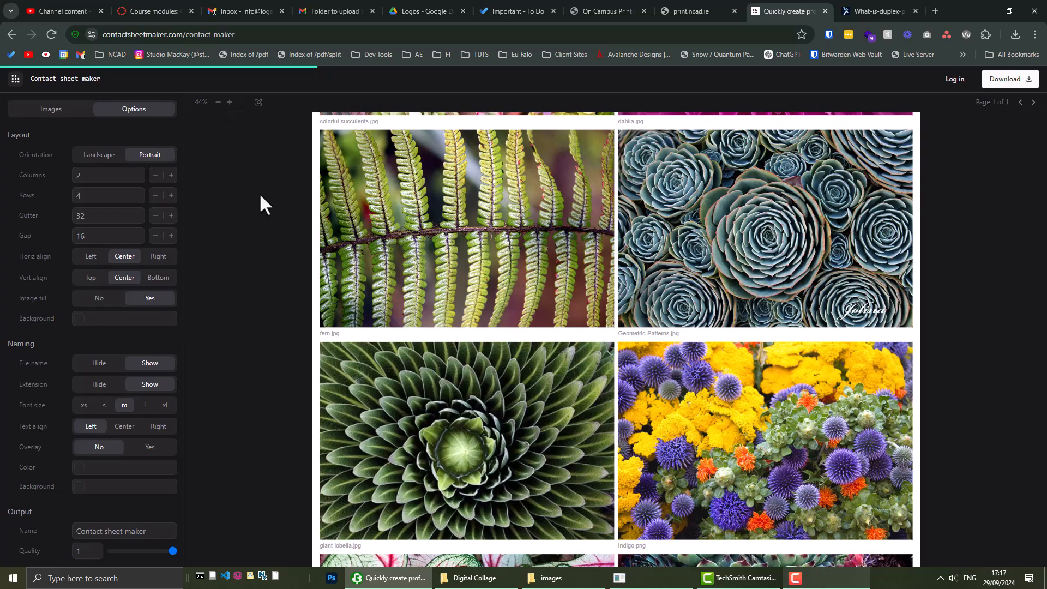
scroll(321, 250, "down", 5)
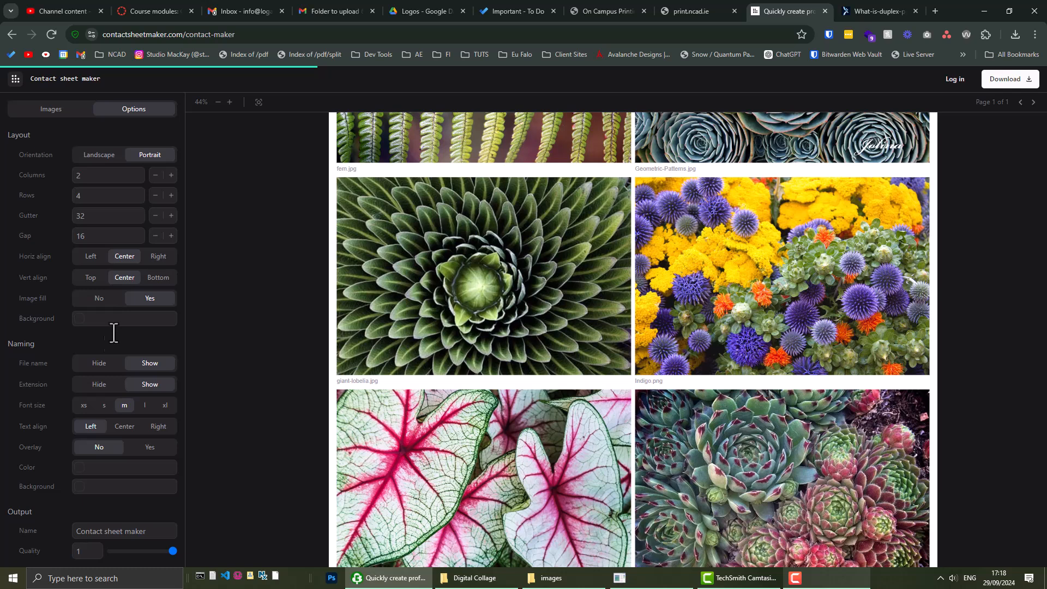
Step: Preview the contact sheet with the file names hidden, and set them back to shown
left_click(97, 366)
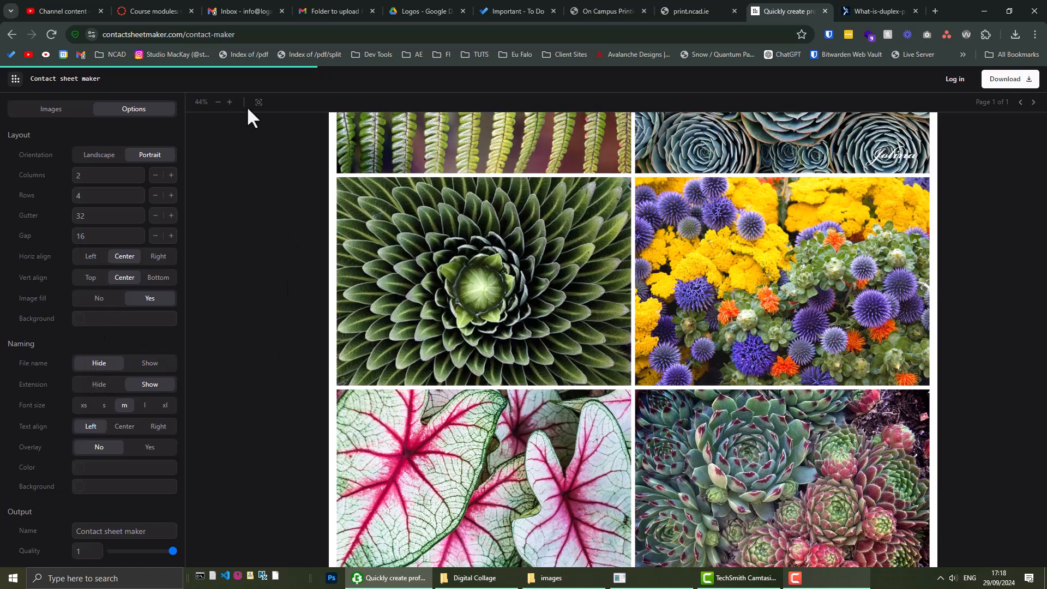
scroll(420, 322, "down", 5)
scroll(418, 339, "down", 1)
scroll(417, 339, "up", 3)
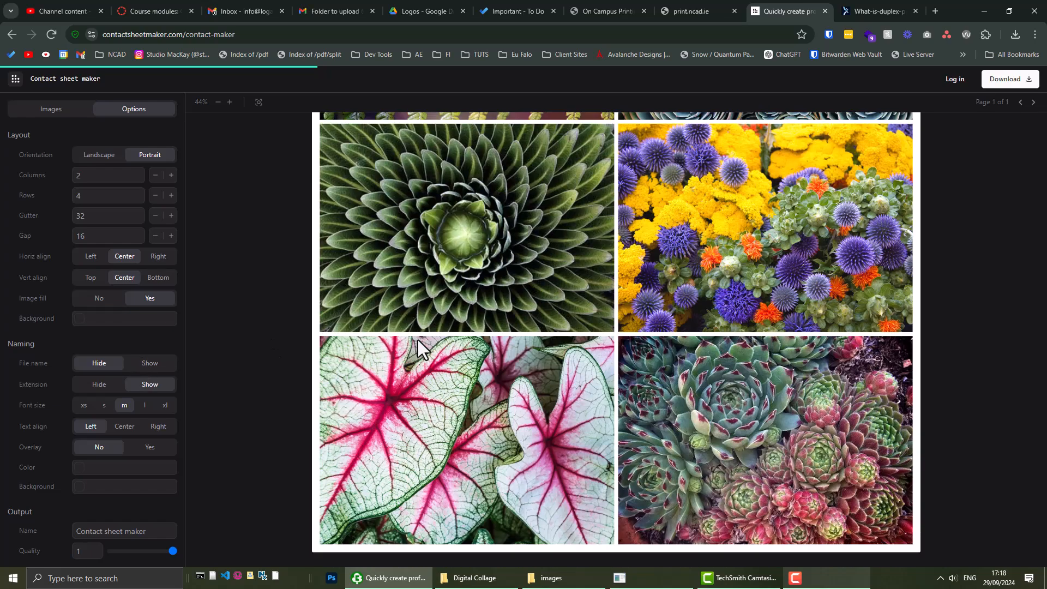
scroll(418, 339, "up", 9)
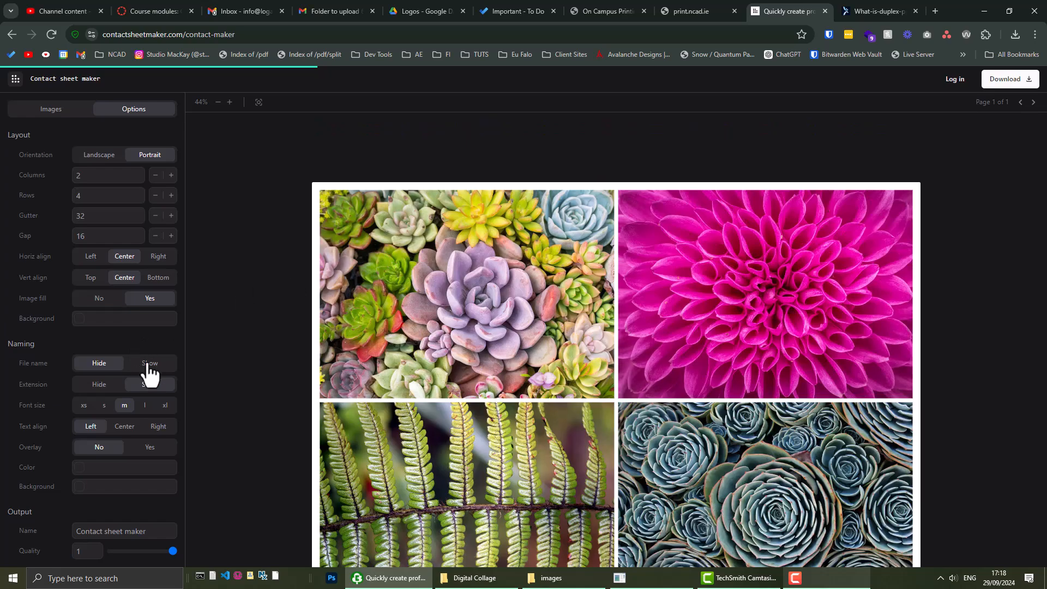
left_click(148, 363)
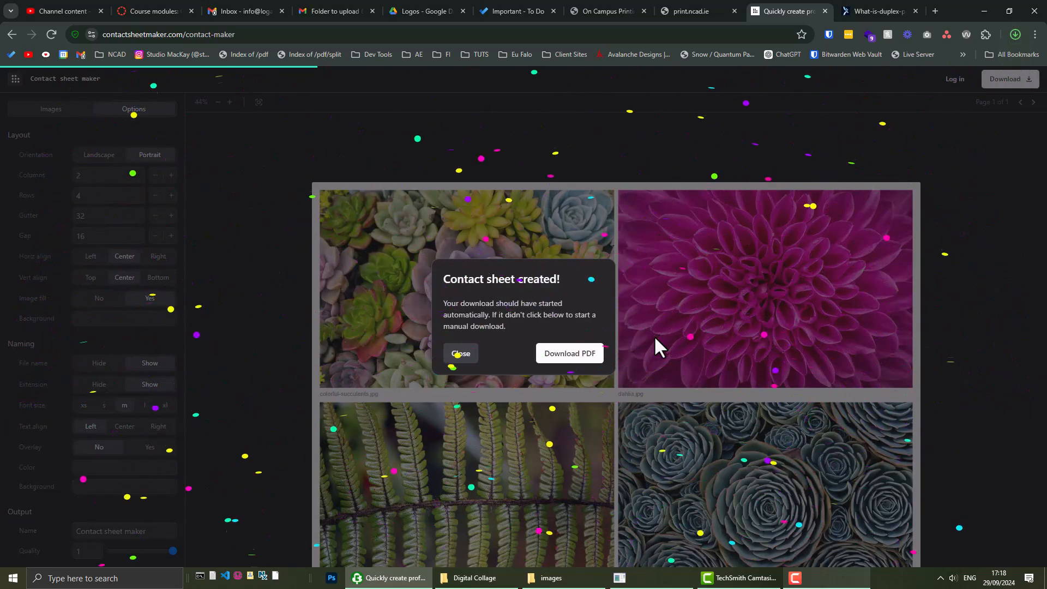
Step: Download the contact sheet as a PDF and check it in the recent download history
left_click(576, 360)
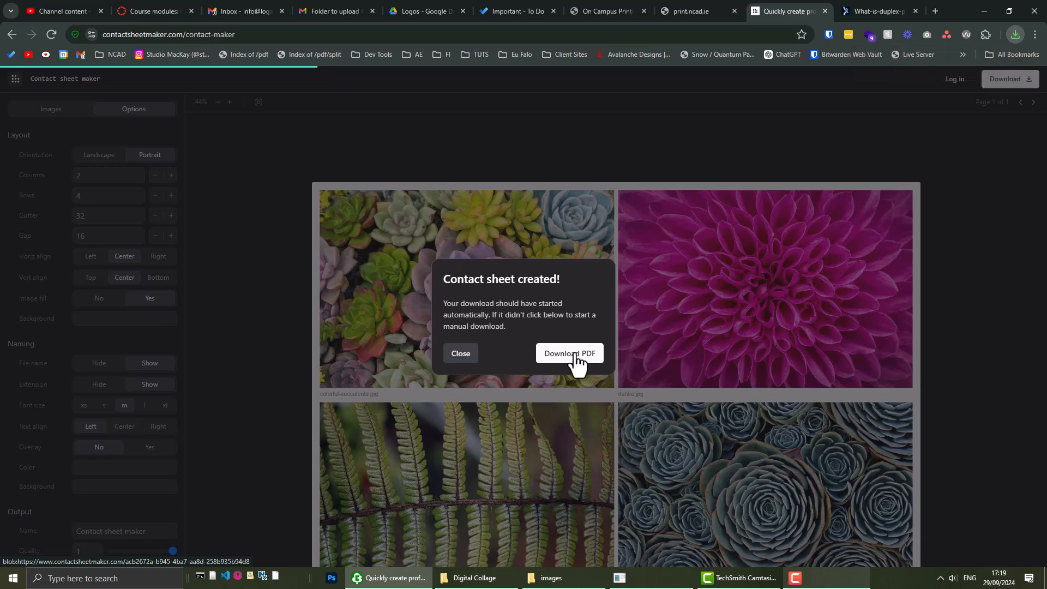
left_click(1015, 35)
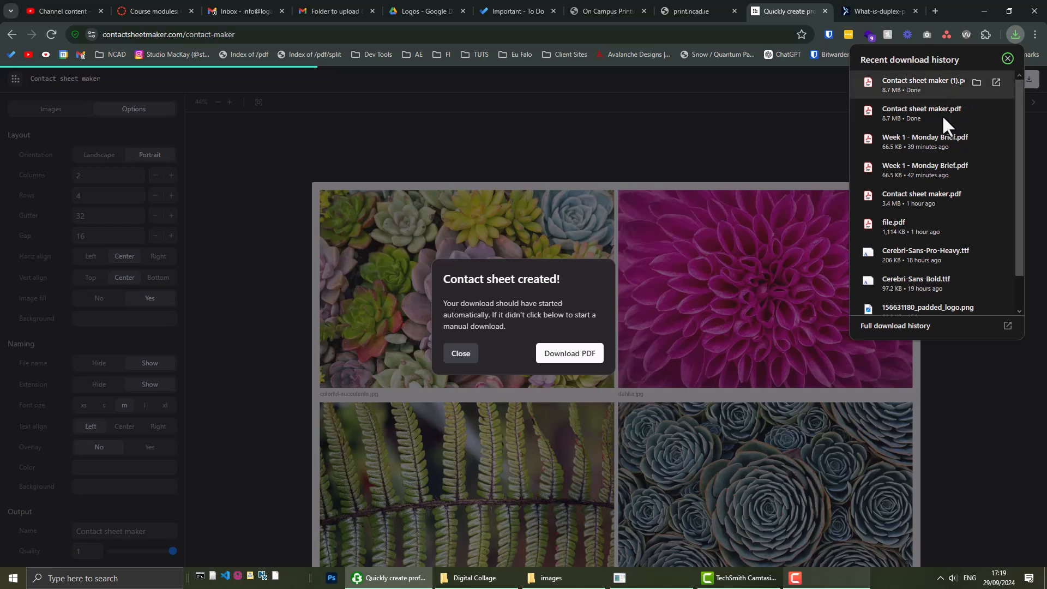
left_click(1007, 58)
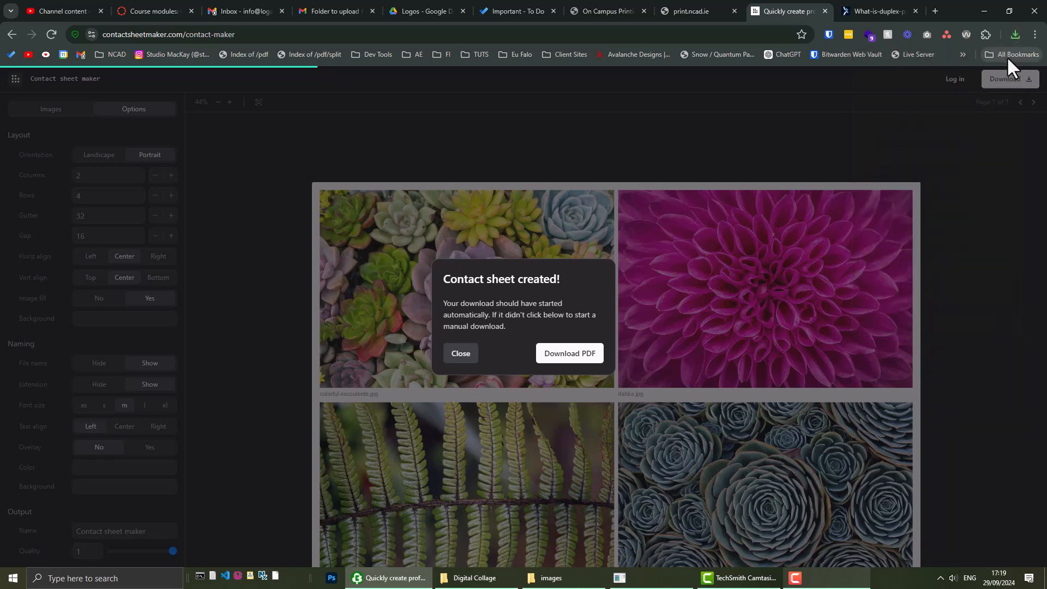
Step: Show the desktop and delete the duplicate Contact sheet maker (1).pdf
key("super+d")
left_click(131, 321)
left_click(16, 301)
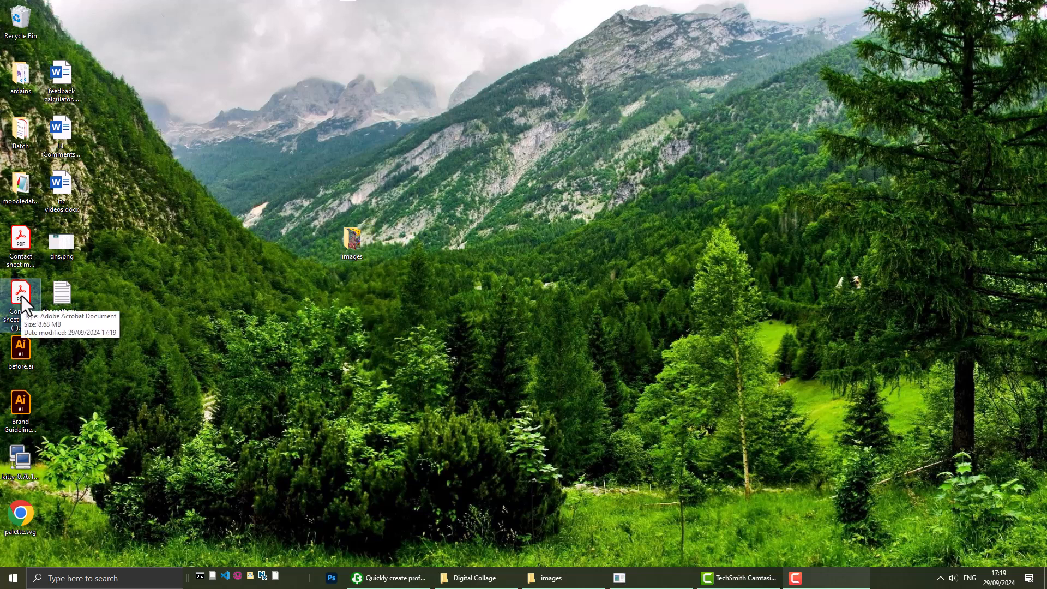
key("Delete")
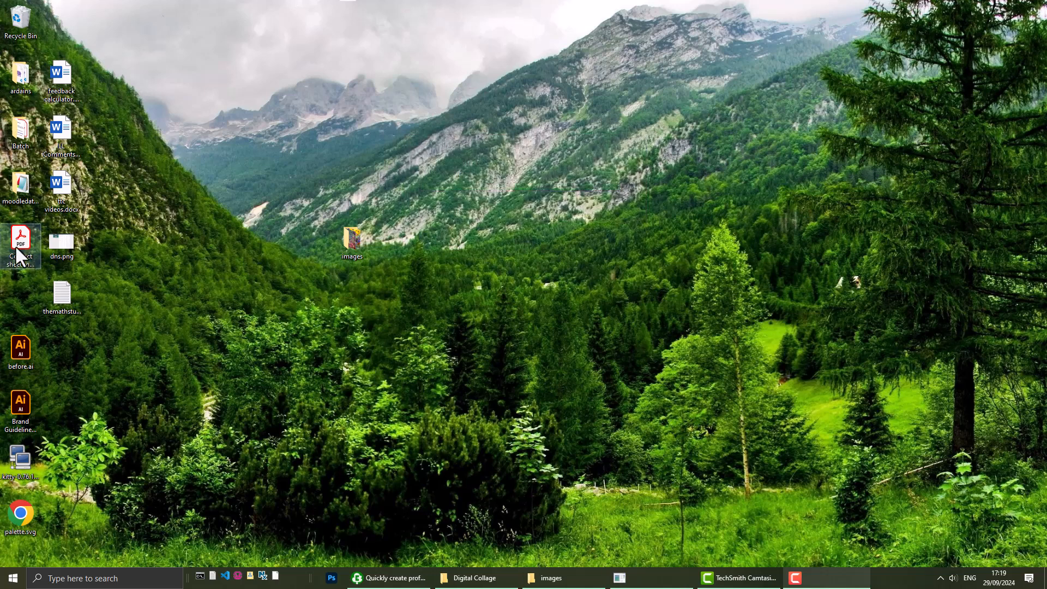
Step: Open the remaining Contact sheet maker PDF from the desktop, maximise its window and review the whole page
double_click(16, 249)
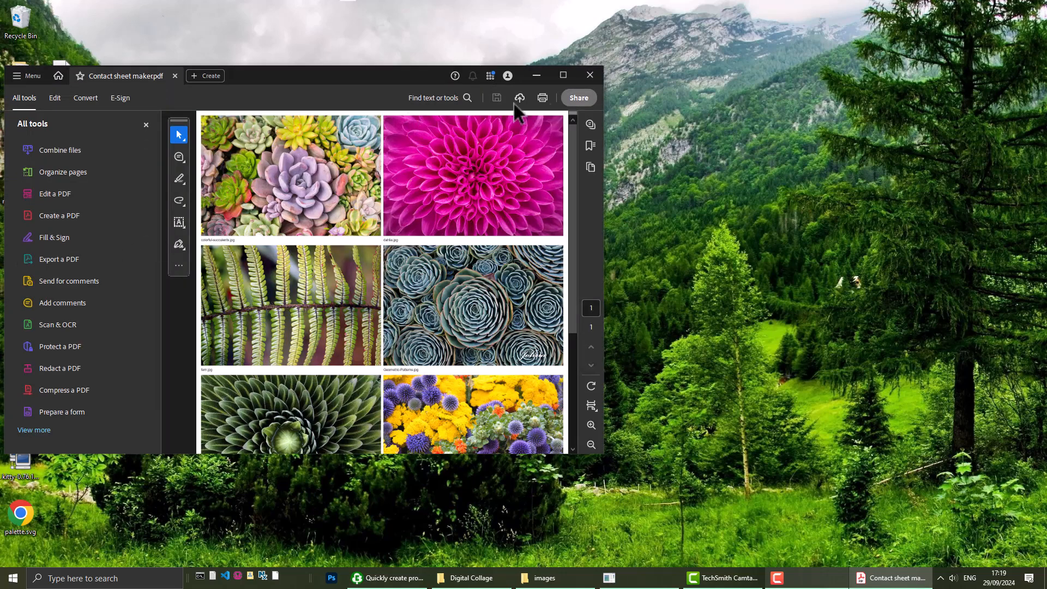
left_click(563, 76)
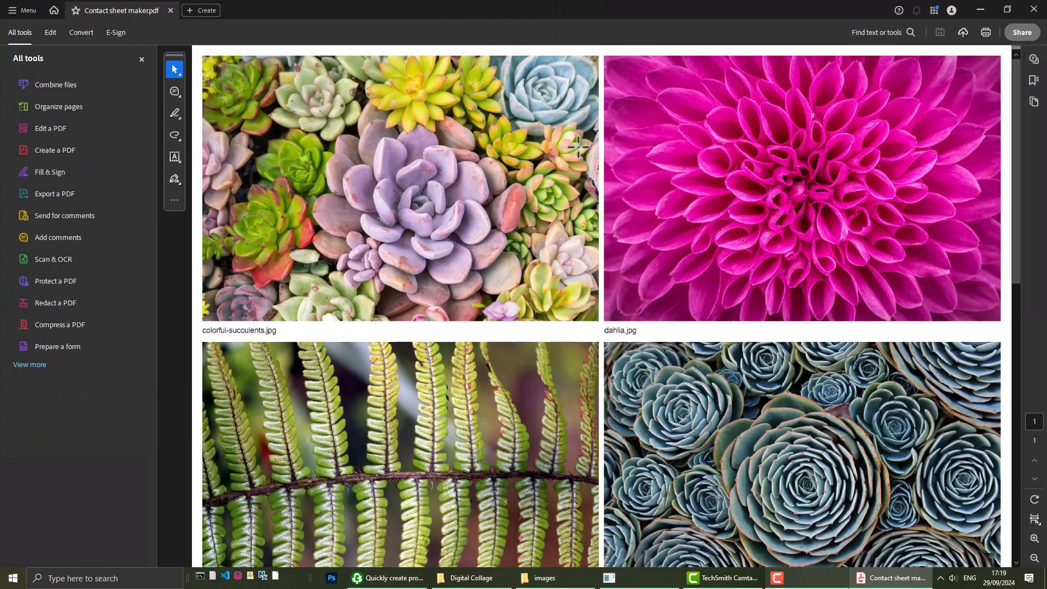
key("ctrl+0")
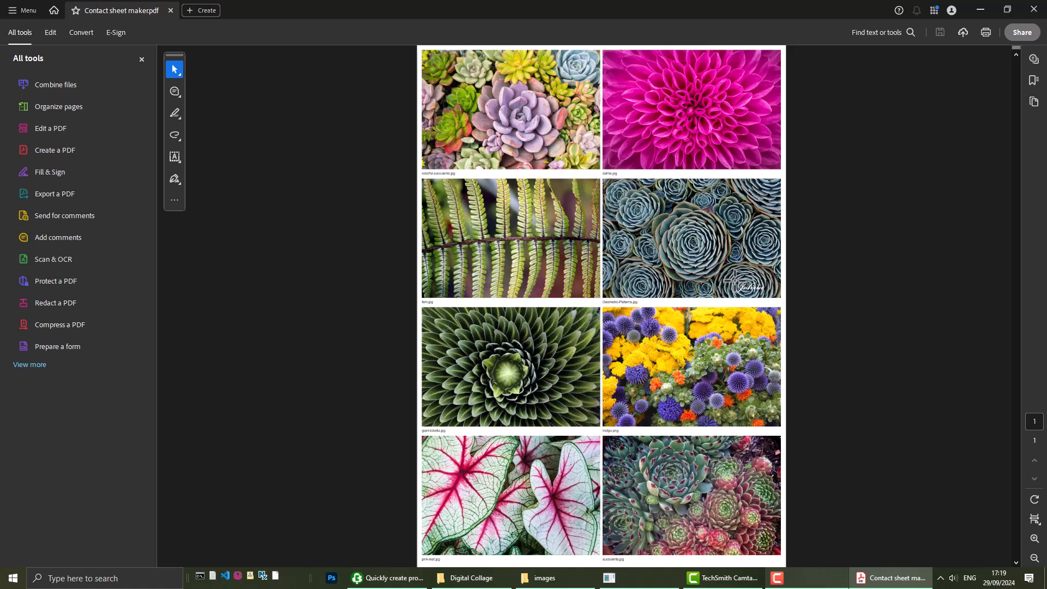
scroll(735, 280, "down", 2)
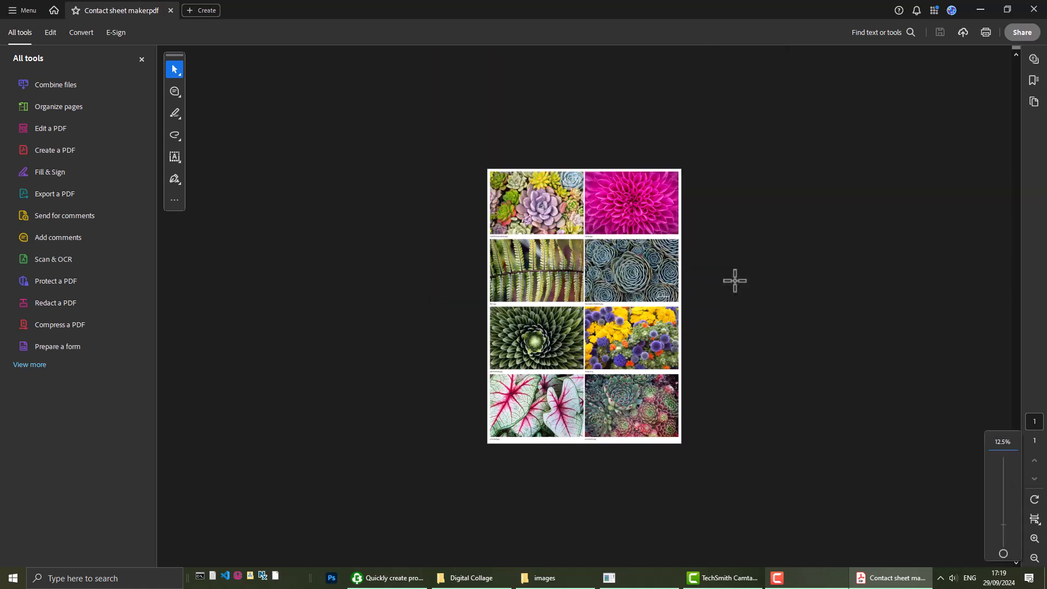
scroll(735, 280, "up", 3)
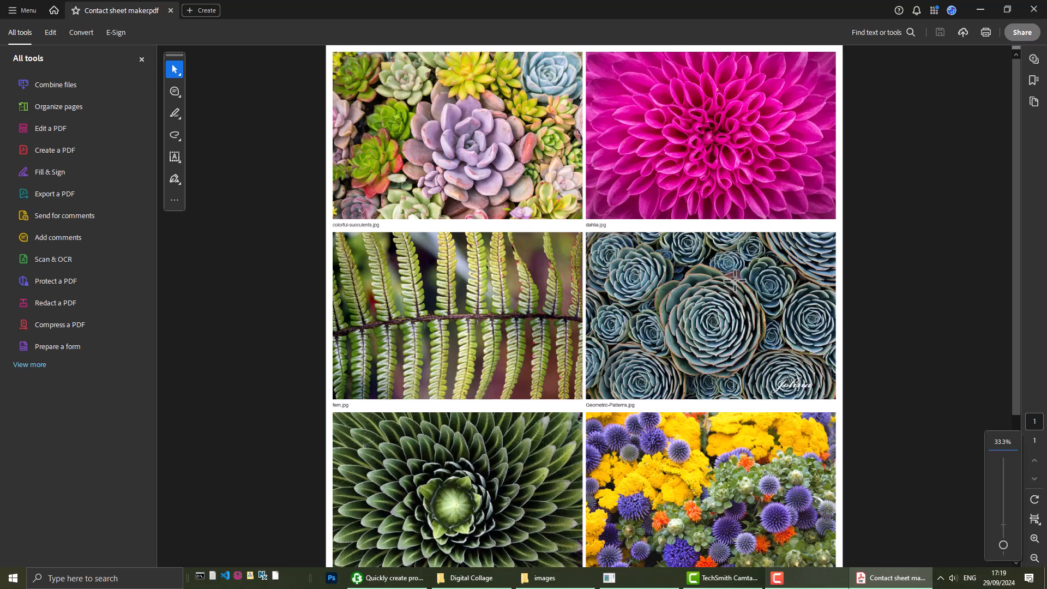
scroll(735, 280, "down", 1)
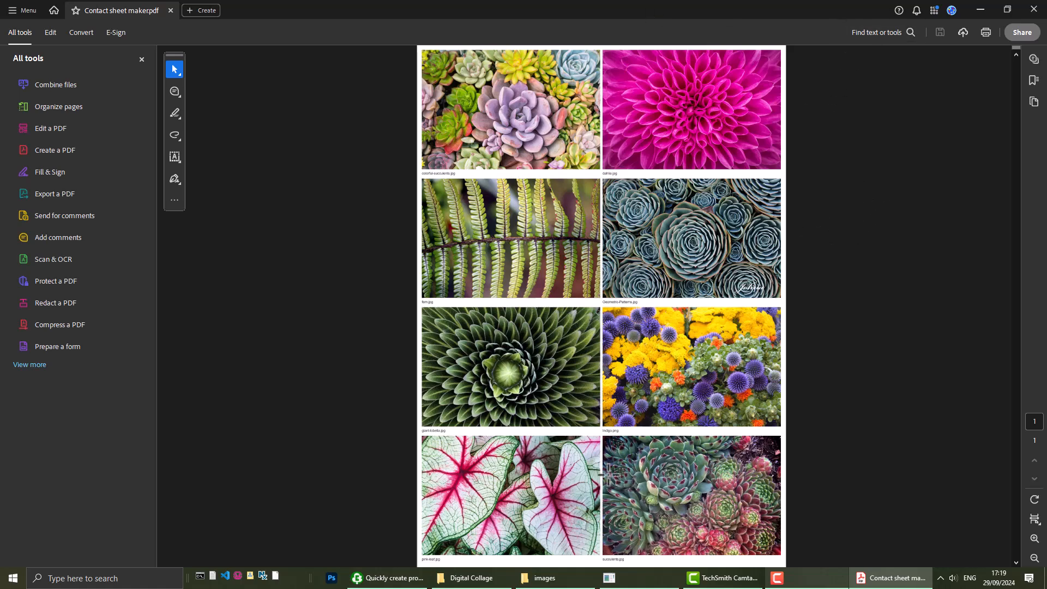
Step: Switch back to the browser's On Campus Printing page and go through the NCAD Students section to the IT Support page
left_click(387, 578)
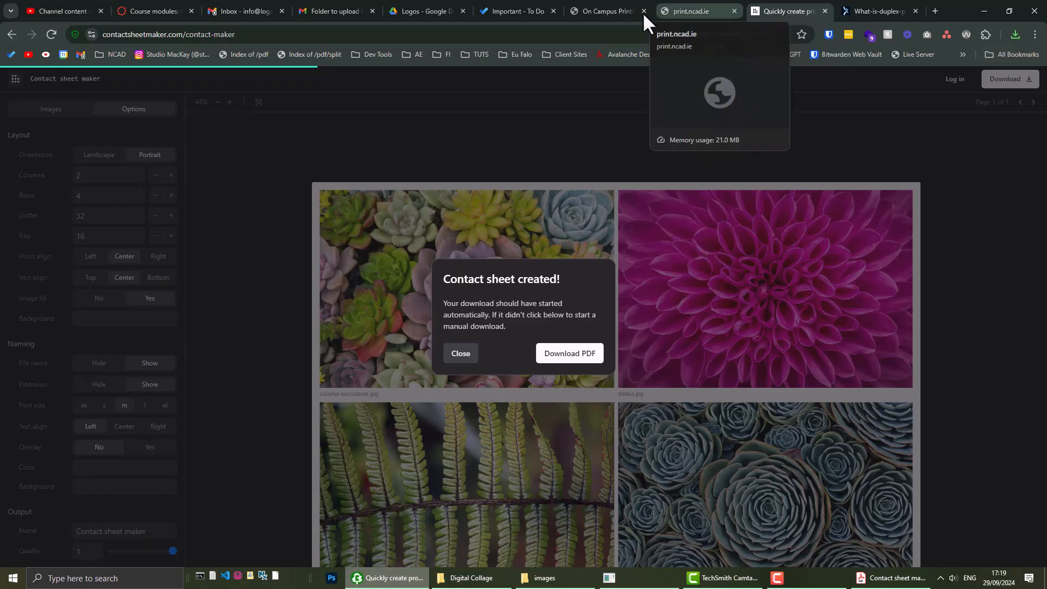
left_click(610, 12)
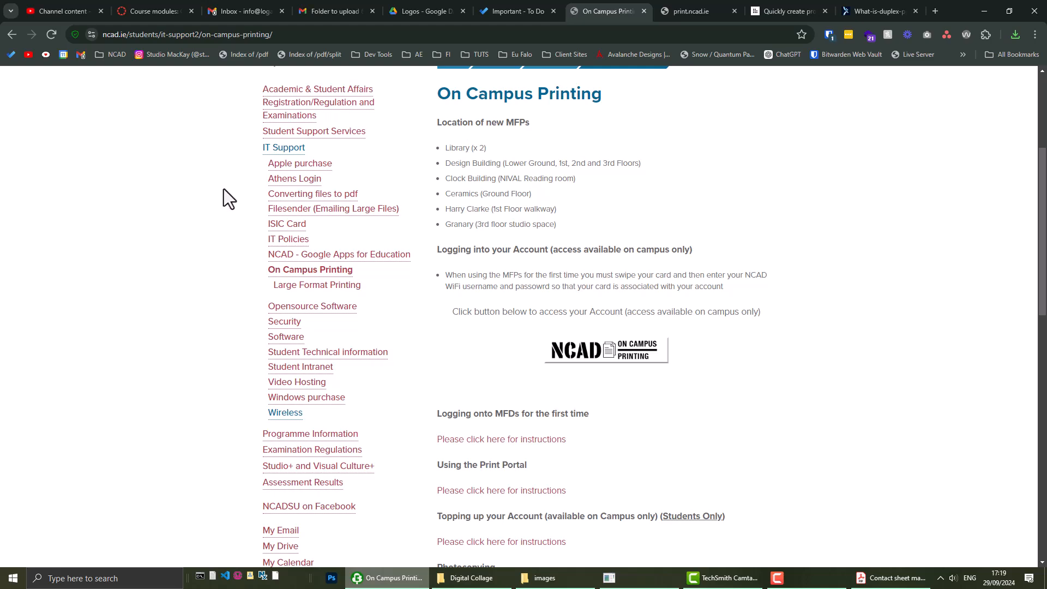
scroll(227, 280, "up", 4)
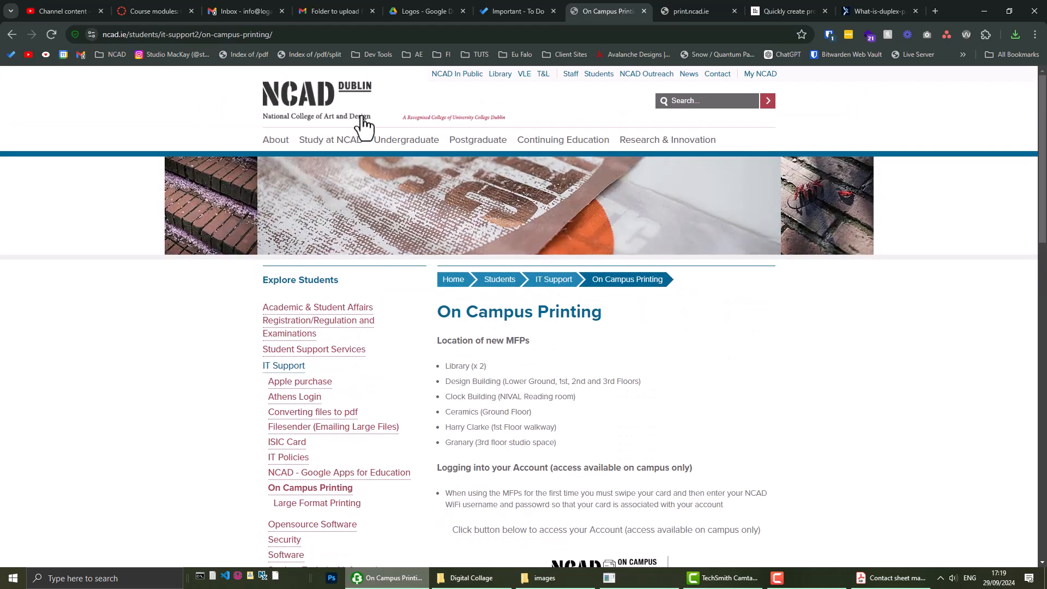
left_click(594, 78)
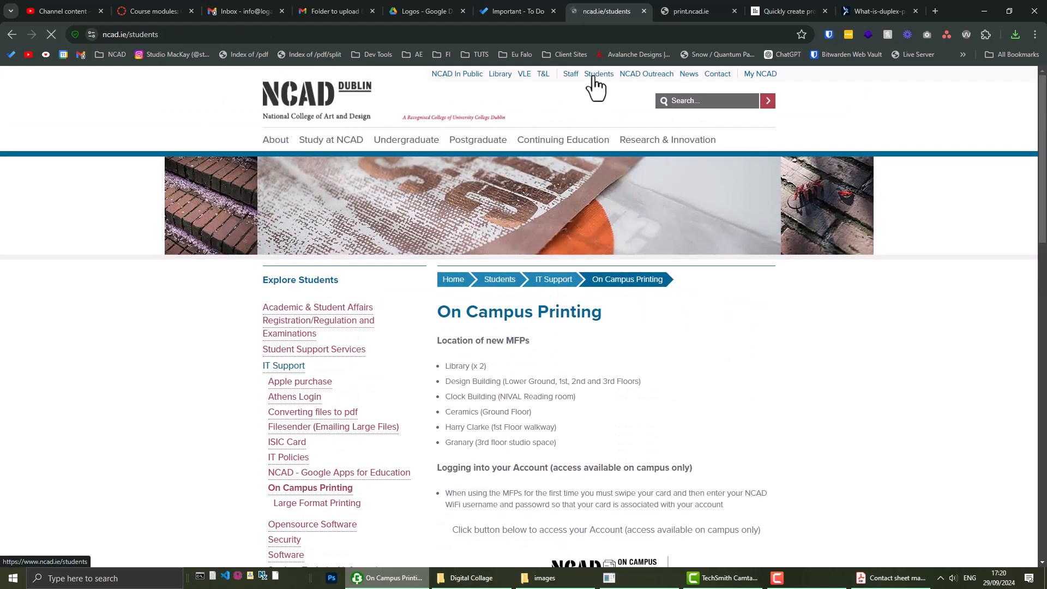
scroll(546, 303, "down", 1)
scroll(545, 302, "down", 4)
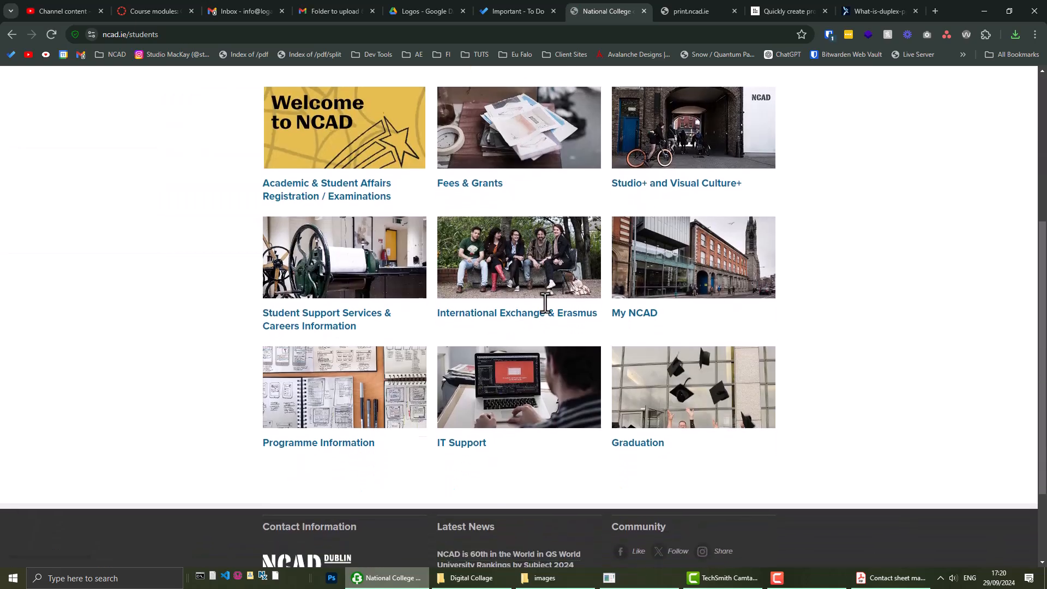
left_click(505, 391)
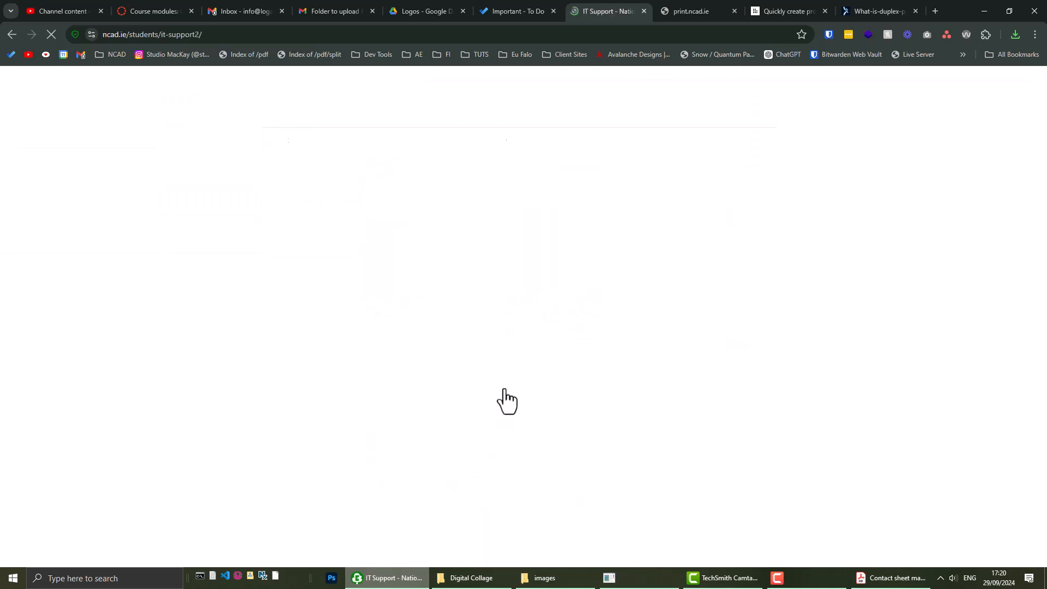
scroll(488, 374, "down", 2)
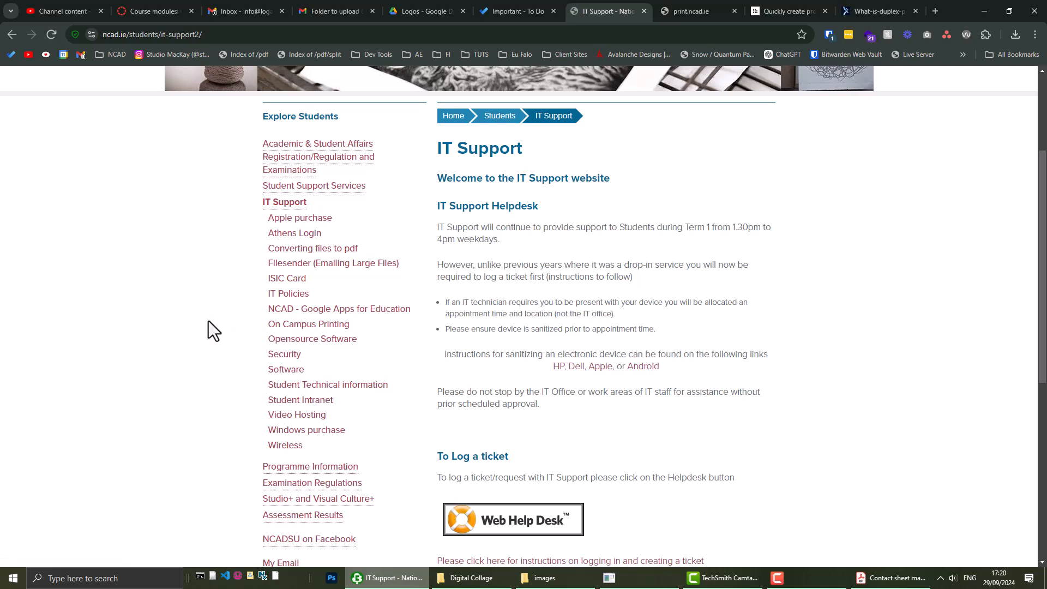
Step: Find "prin" on the IT Support page, open On Campus Printing and look through its information
key("ctrl+f")
type("prin")
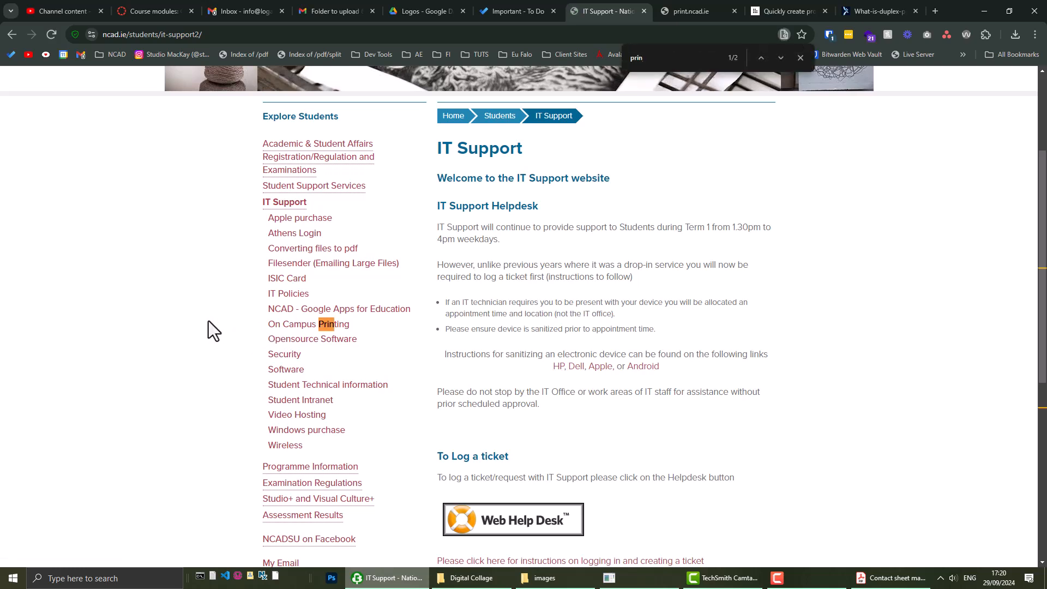
left_click(277, 330)
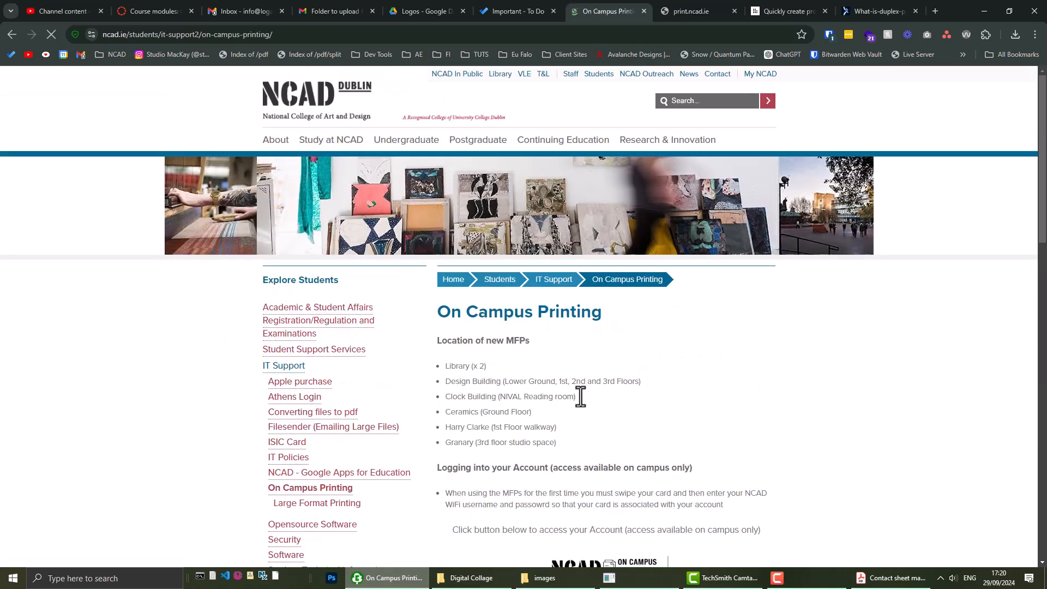
scroll(594, 404, "down", 3)
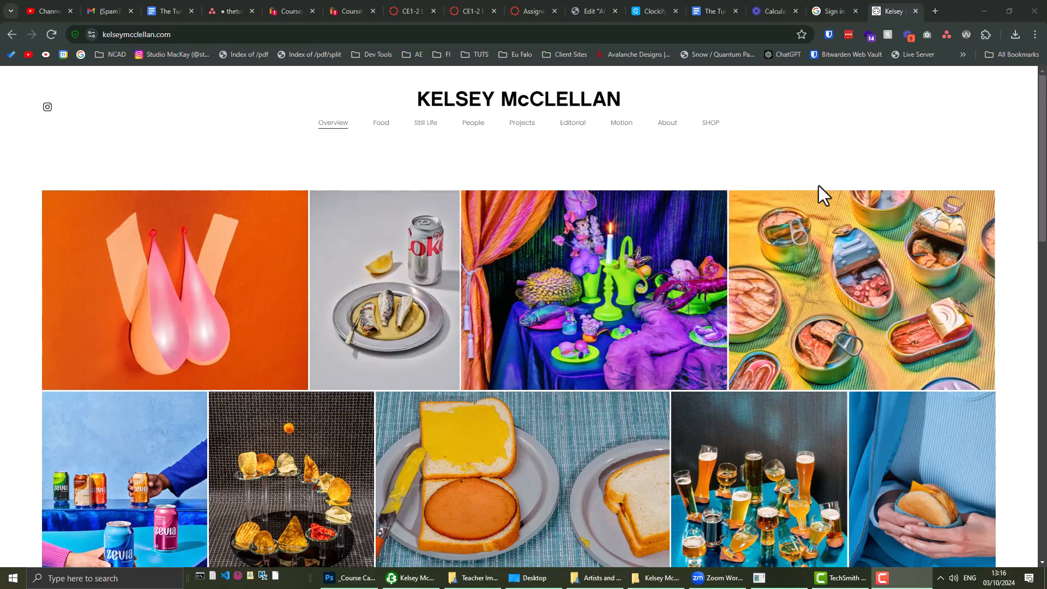
Step: Open the Kelsey McClellan folder from the desktop, maximise its window and look over the wardrobe snack images
key("super+d")
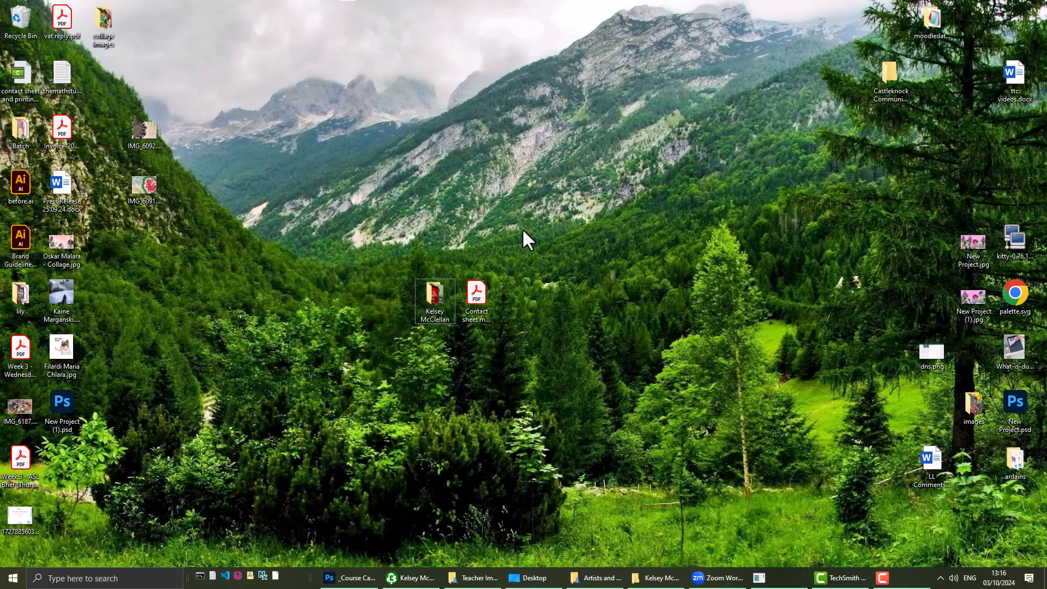
double_click(431, 296)
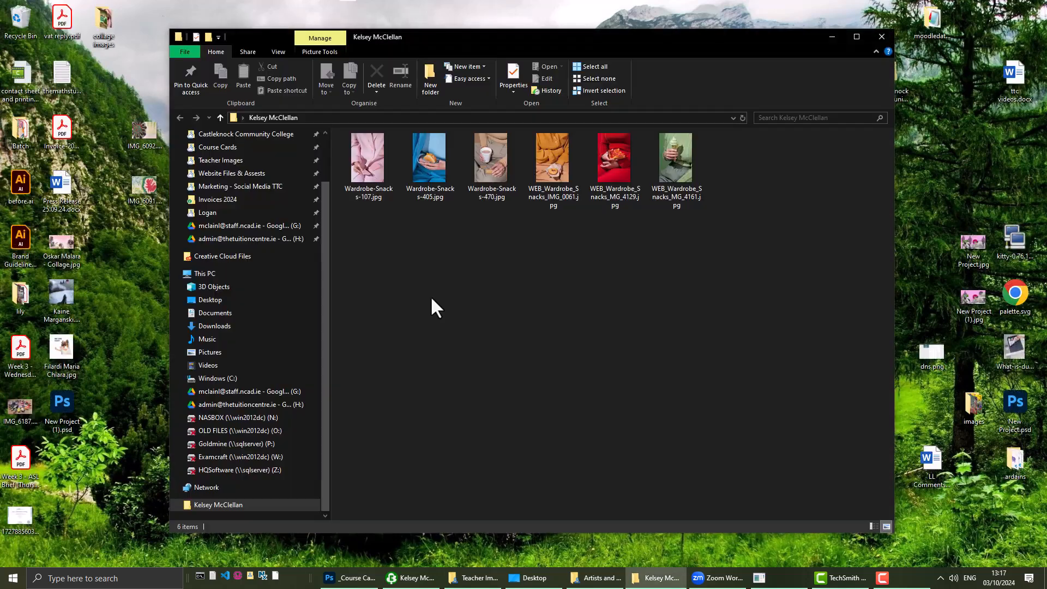
left_click_drag(365, 222, 696, 166)
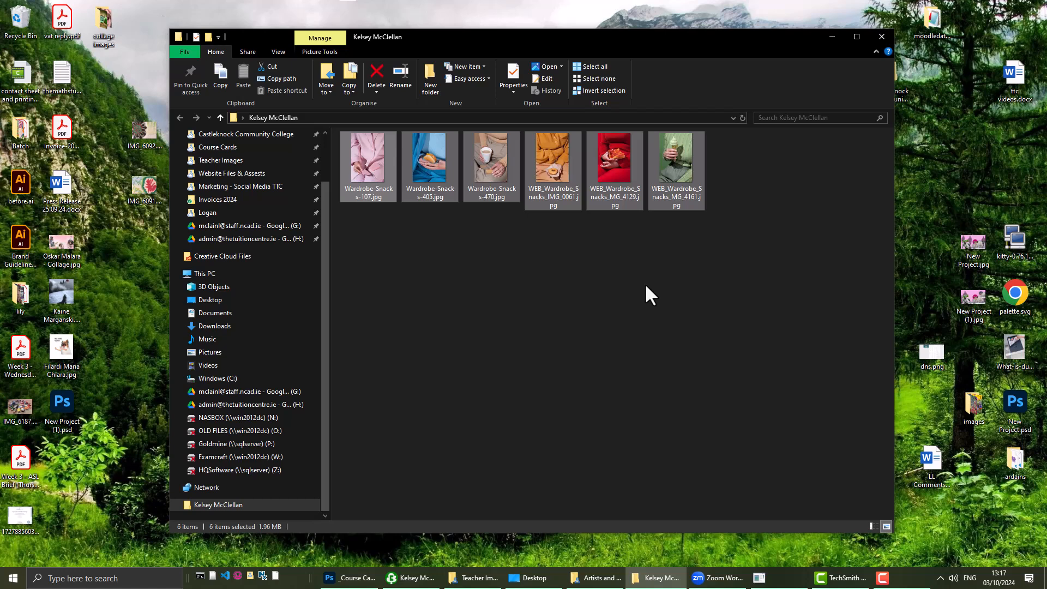
left_click(645, 283)
left_click(860, 36)
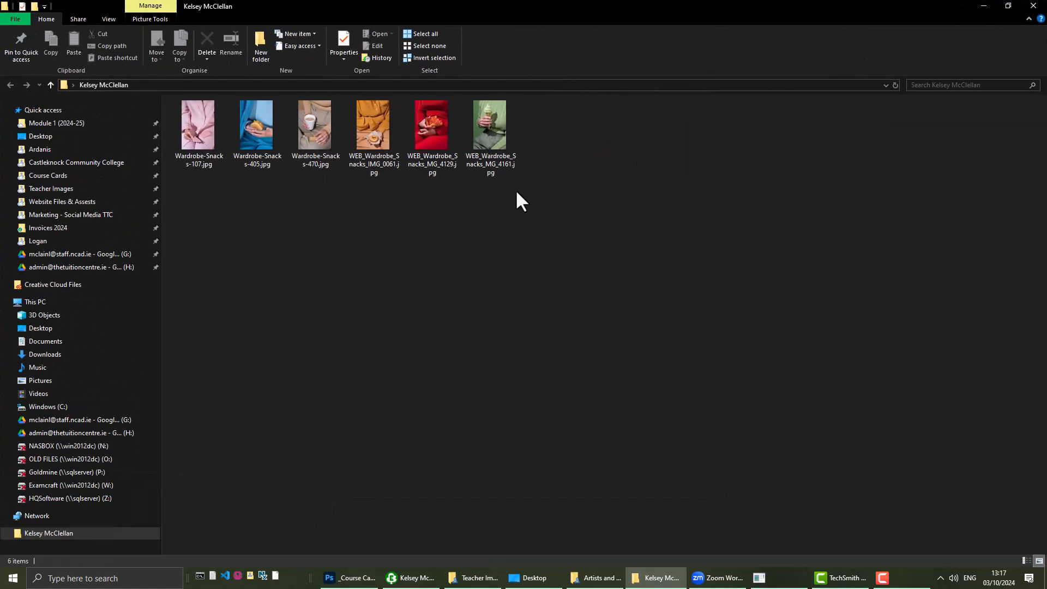
left_click(207, 133)
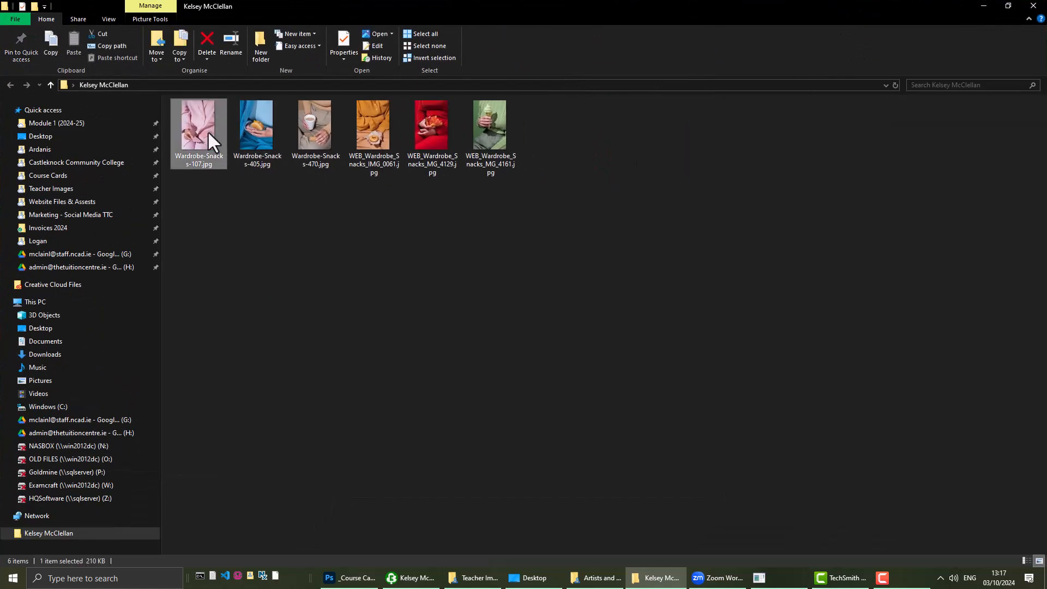
left_click(212, 234)
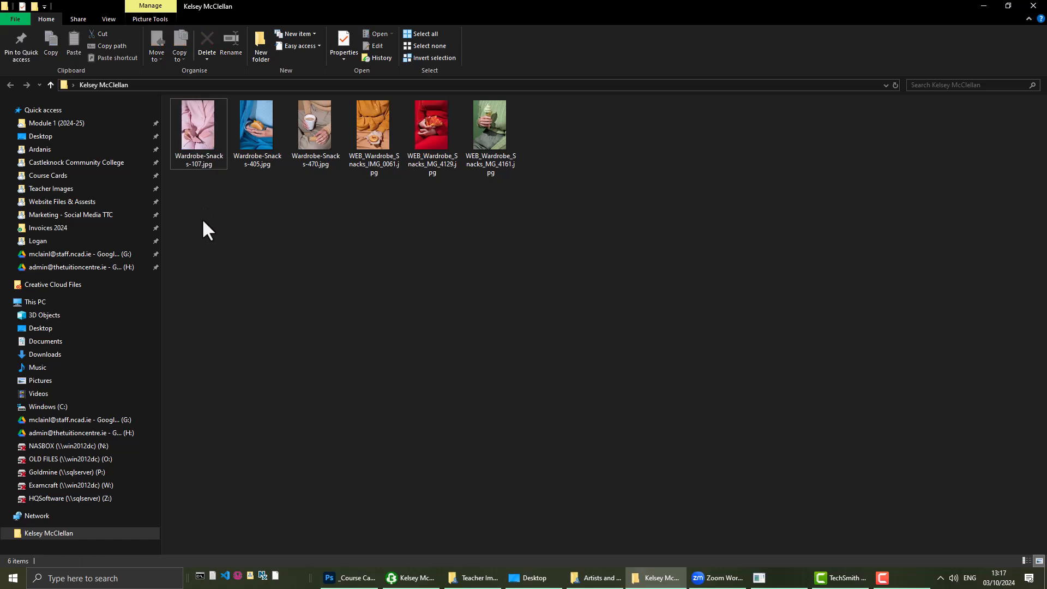
Step: Select all six wardrobe snack images and open them for printing with Microsoft Print to PDF as the printer
left_click_drag(188, 198, 514, 124)
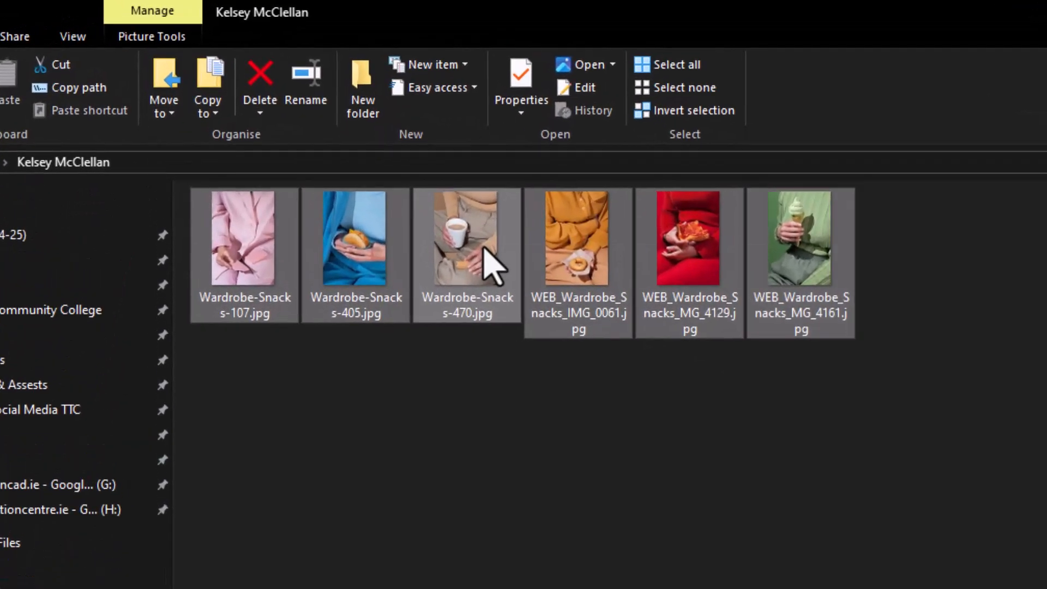
right_click(484, 247)
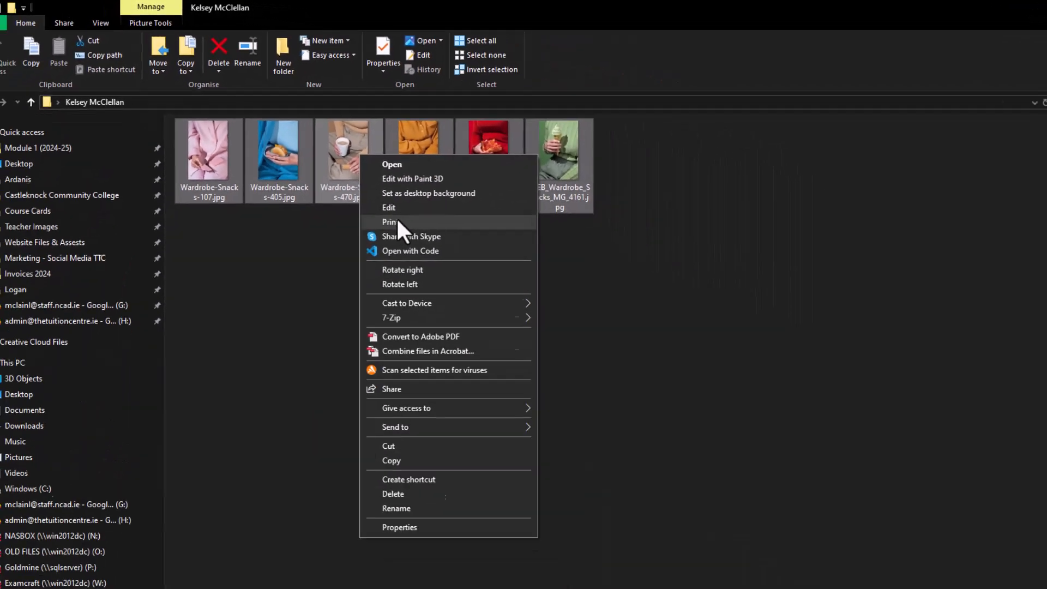
left_click(538, 351)
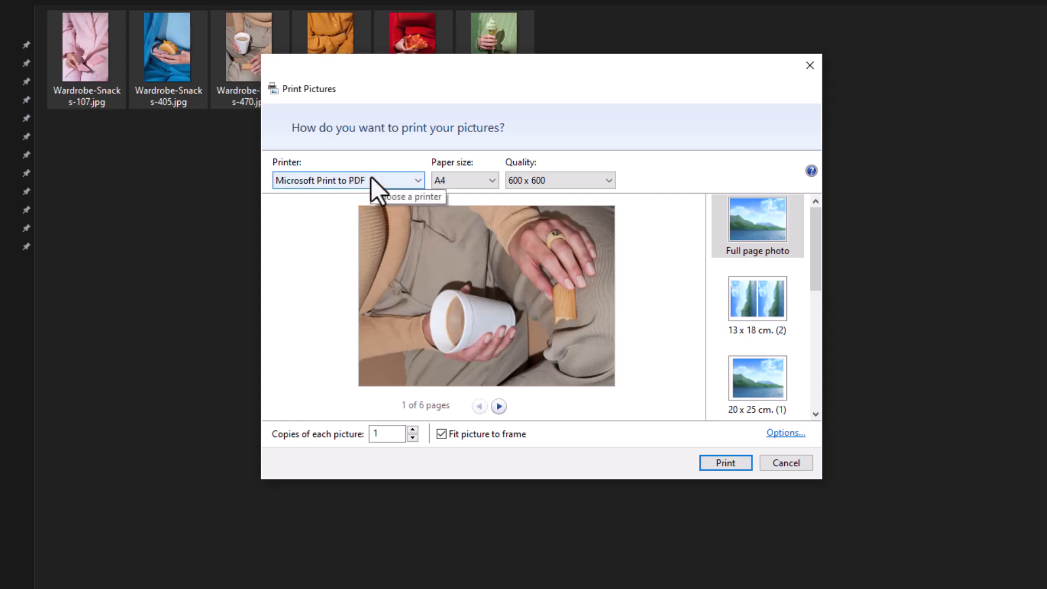
left_click(317, 186)
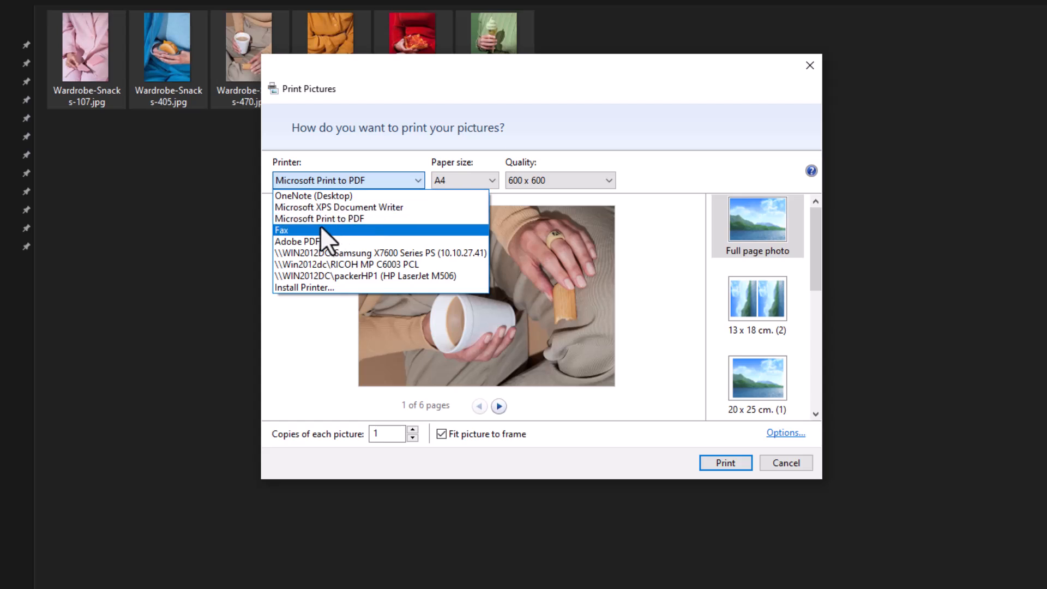
left_click(339, 218)
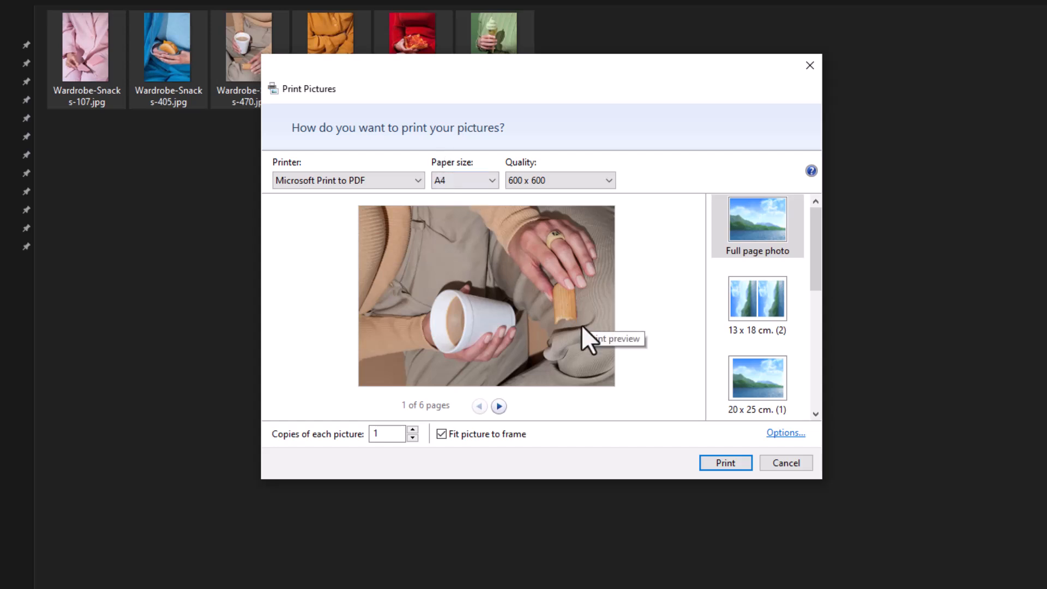
Step: Compare the Wallet and Contact sheet layouts in the preview, then set the print layout to 13 x 18 cm. (2)
left_click(735, 293)
scroll(762, 330, "down", 3)
scroll(763, 329, "down", 1)
left_click(763, 319)
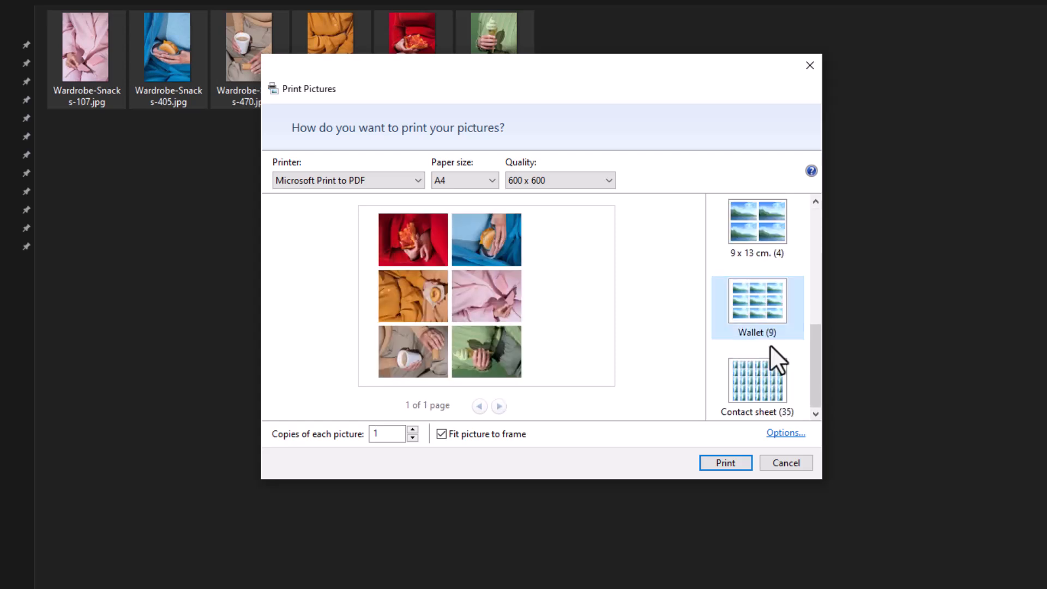
left_click(758, 381)
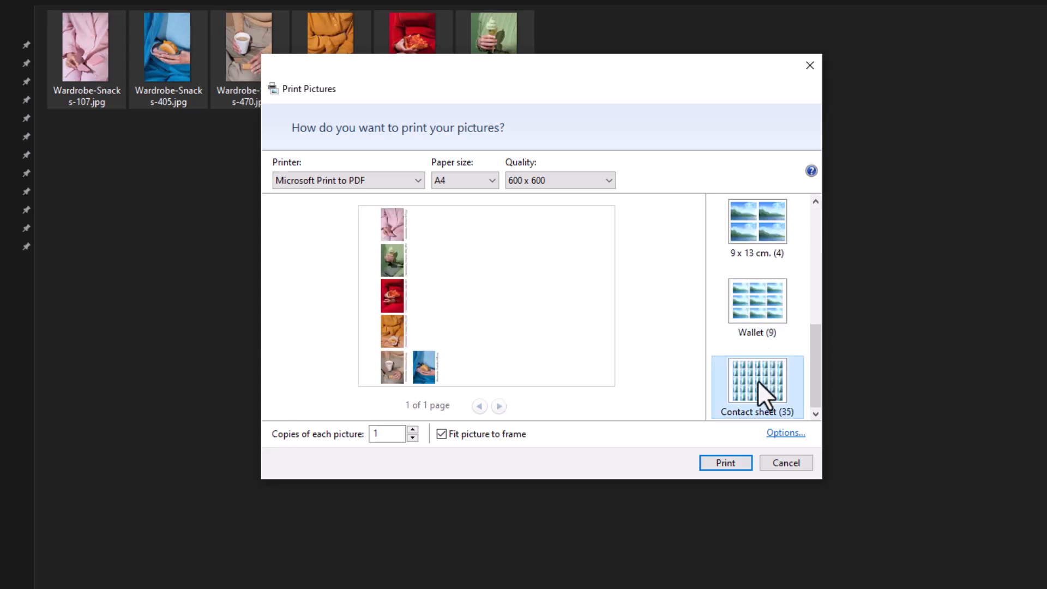
left_click(740, 294)
scroll(755, 274, "up", 5)
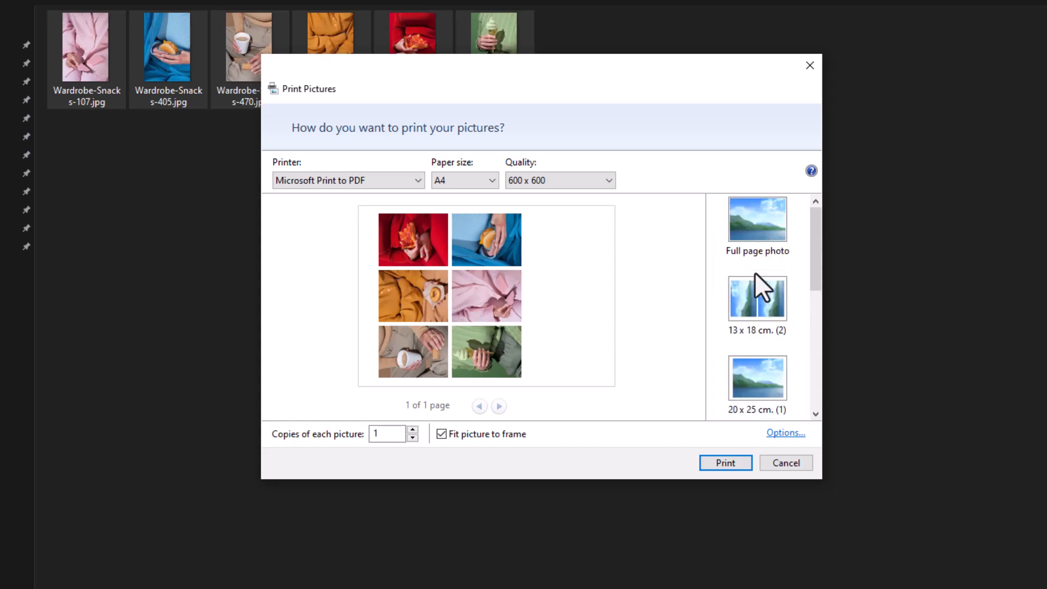
left_click(760, 313)
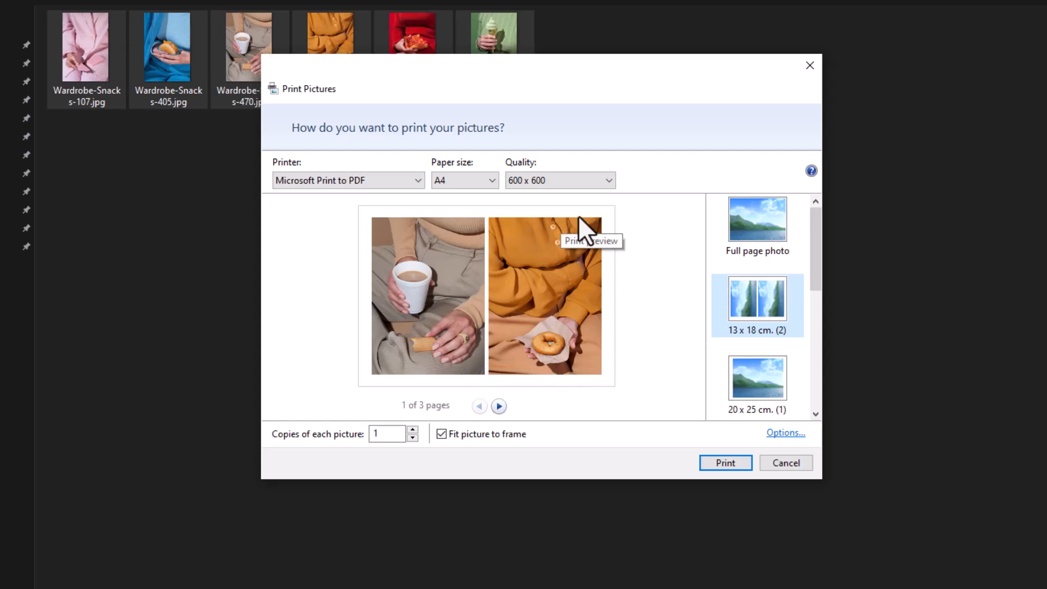
Step: Compare the print preview with and without Fit picture to frame, and look at the second page
left_click(442, 432)
left_click(441, 436)
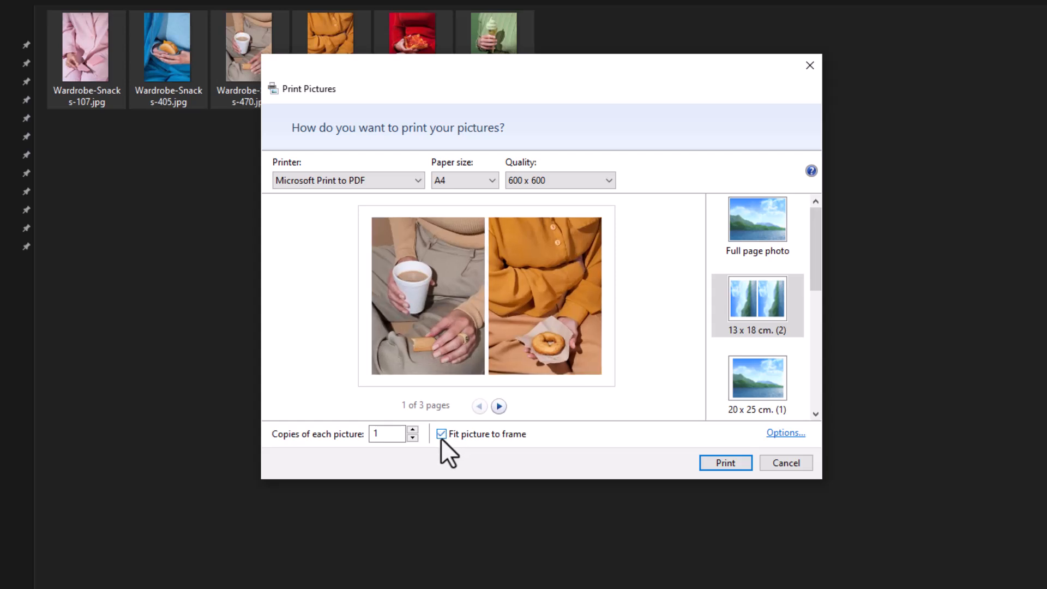
left_click(441, 436)
left_click(441, 435)
left_click(498, 407)
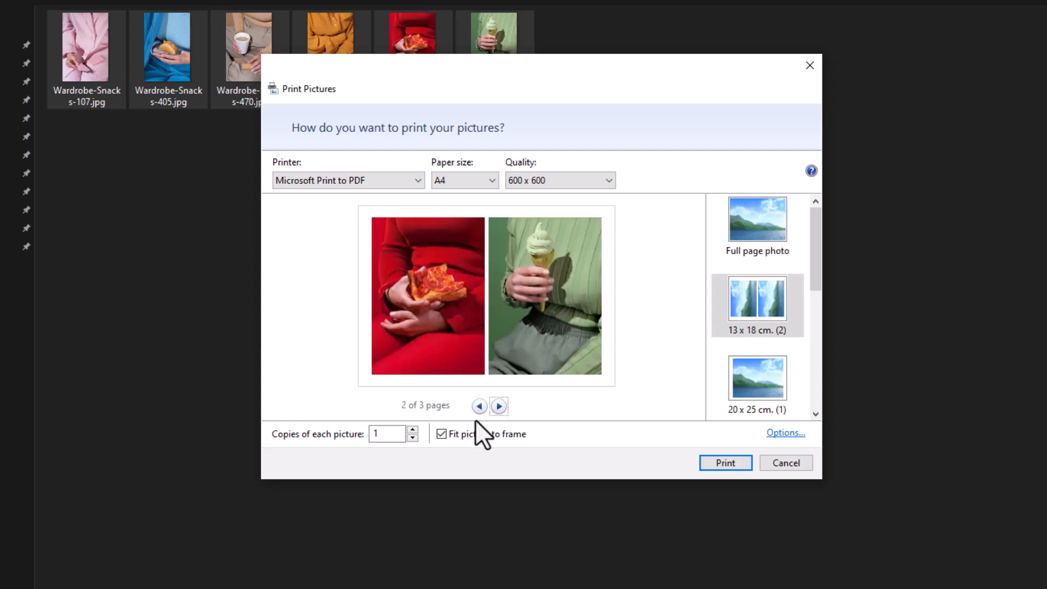
left_click(441, 434)
left_click(440, 435)
left_click(441, 435)
Step: Print the pictures to a PDF saved on the Desktop under the file name kelsey
left_click(721, 462)
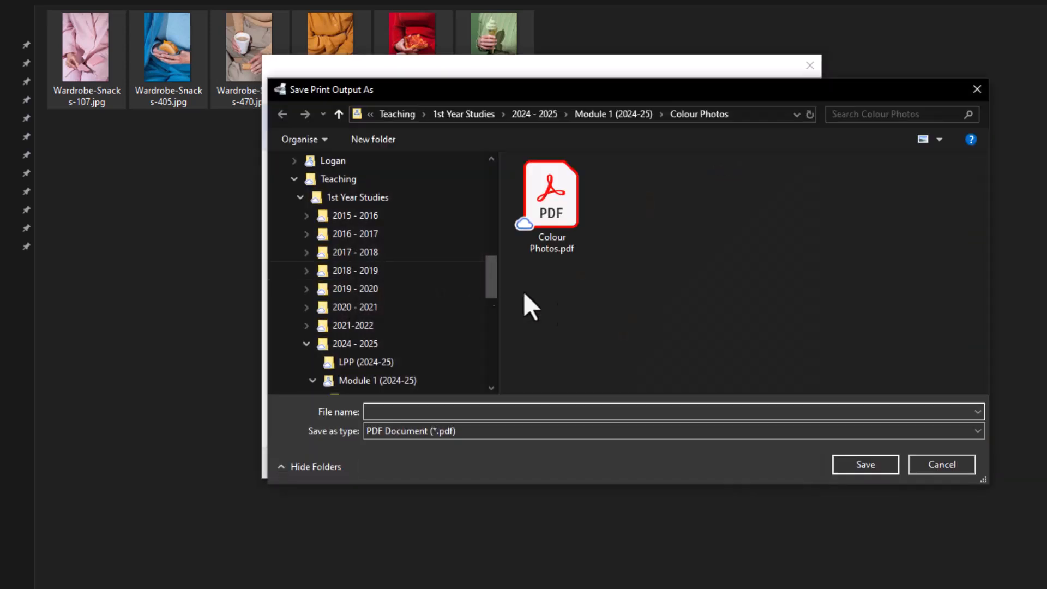
left_click_drag(486, 275, 411, 199)
left_click(345, 213)
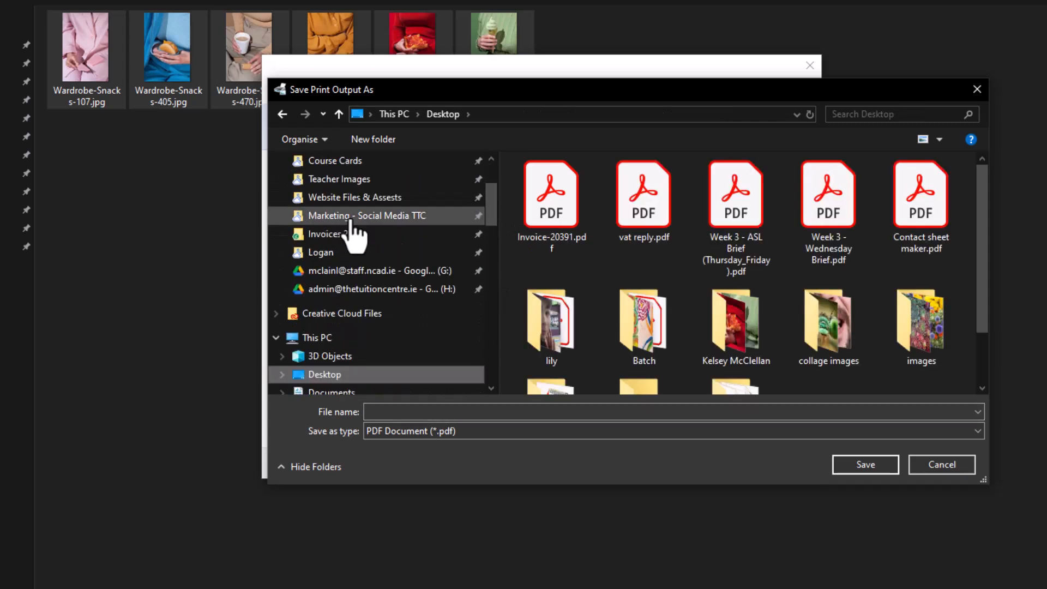
left_click(722, 336)
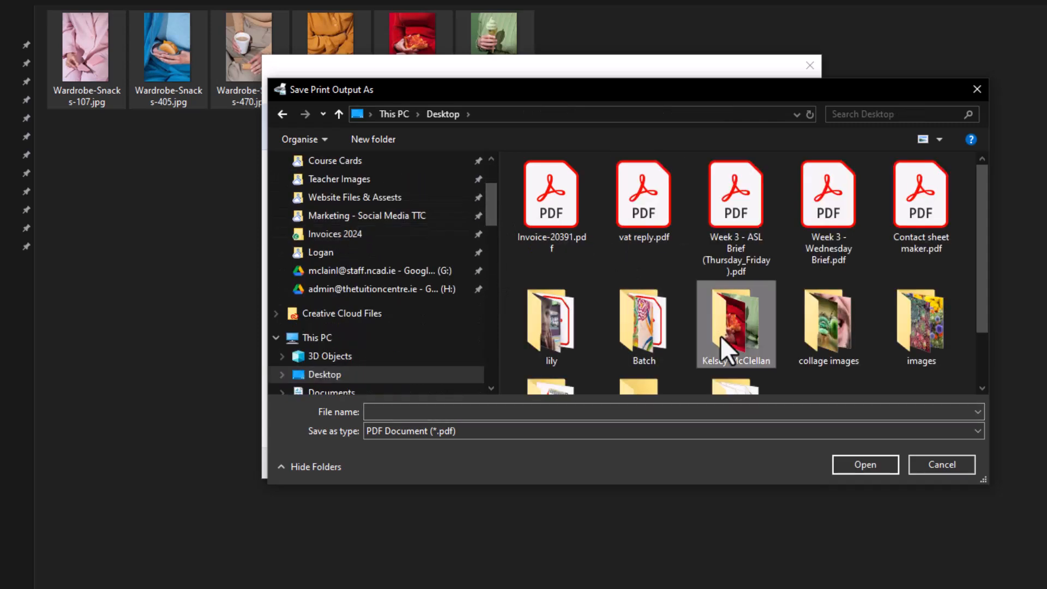
scroll(727, 335, "down", 1)
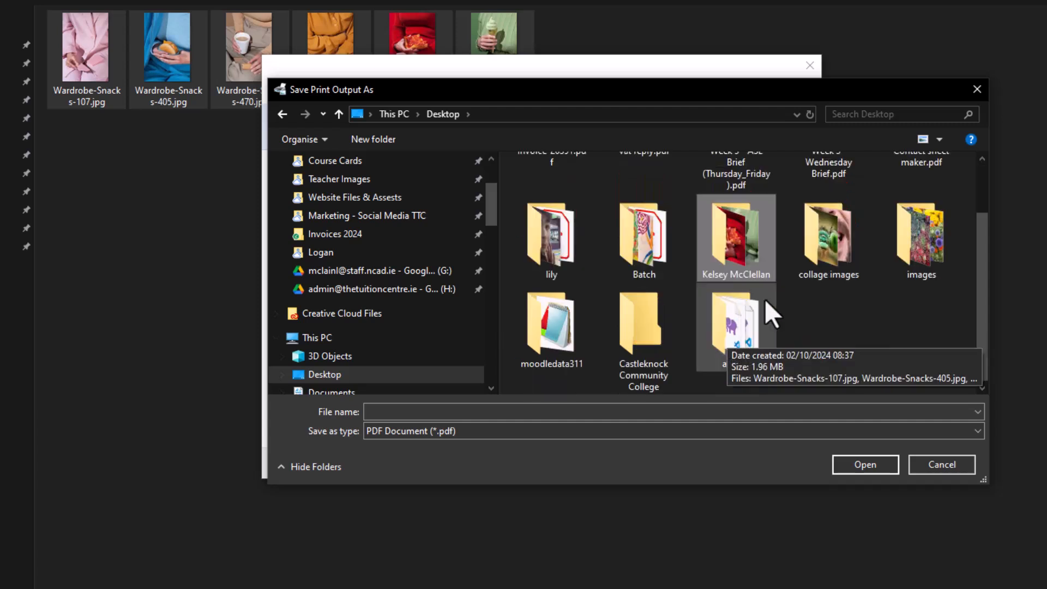
left_click(471, 413)
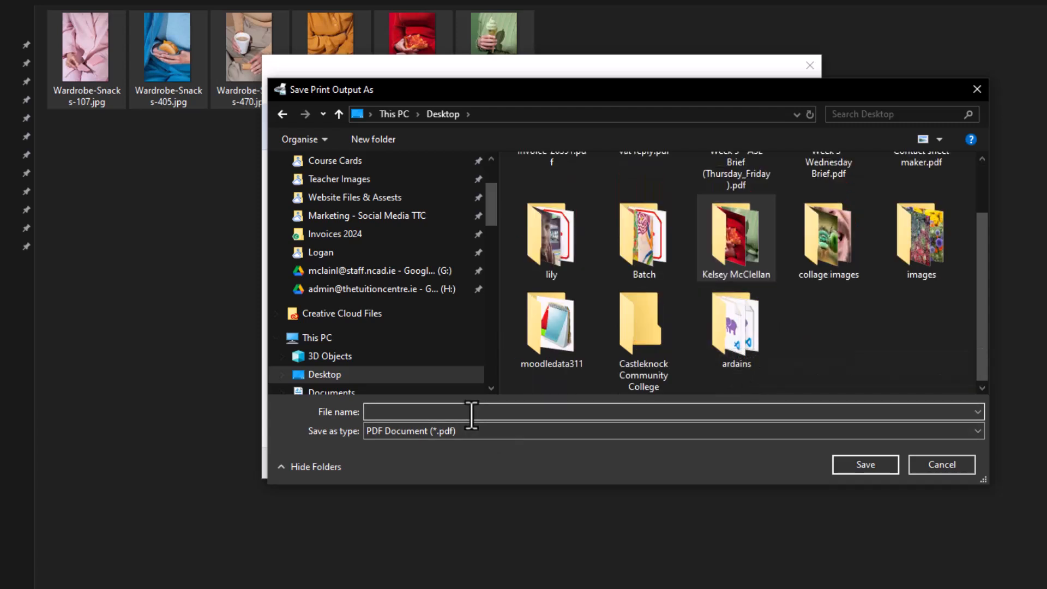
type("kelse")
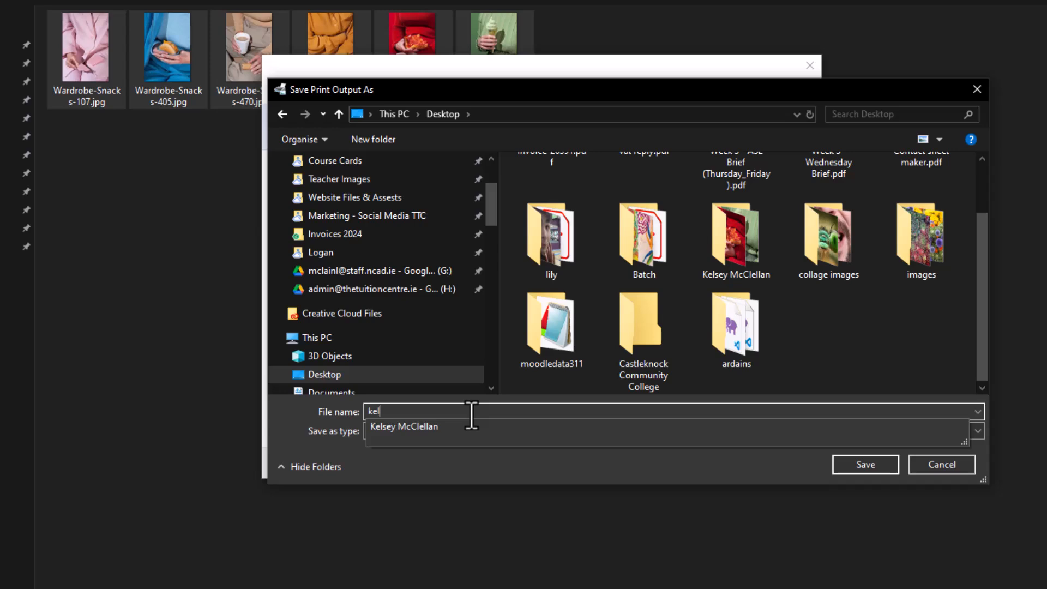
type("y")
left_click(856, 466)
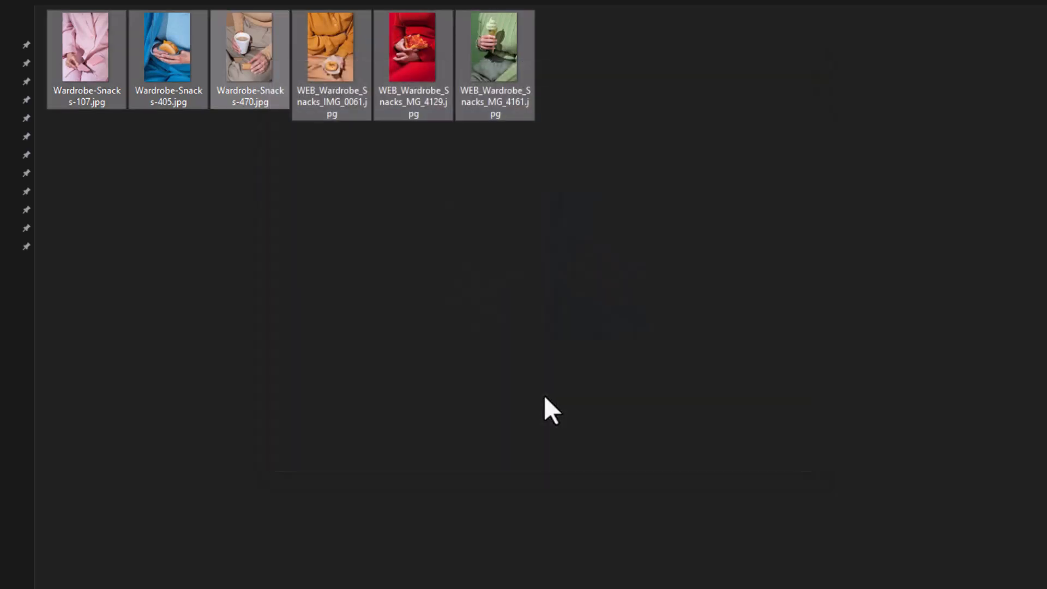
Step: Close the image folder and place kelsey.pdf beside the Contact sheet maker PDF on the desktop
key("alt+F4")
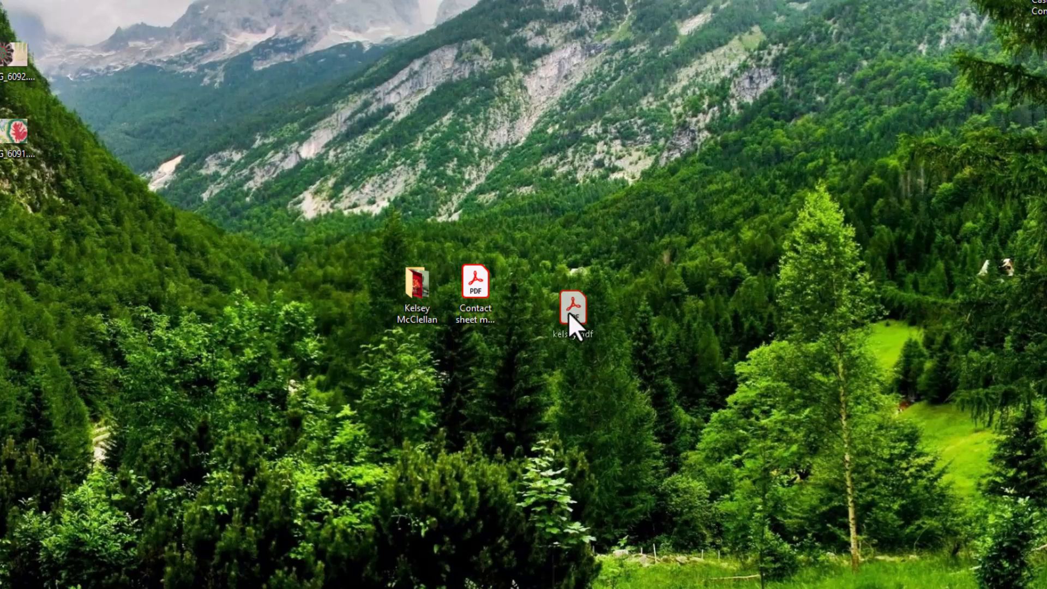
left_click_drag(513, 288, 518, 292)
left_click_drag(464, 220, 561, 361)
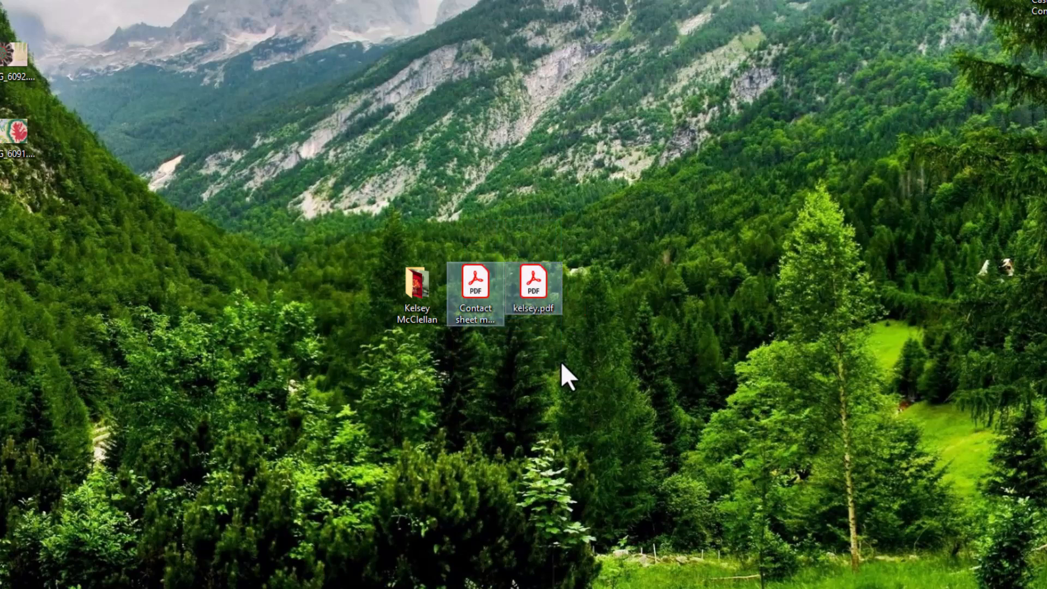
left_click(480, 281)
left_click(533, 294)
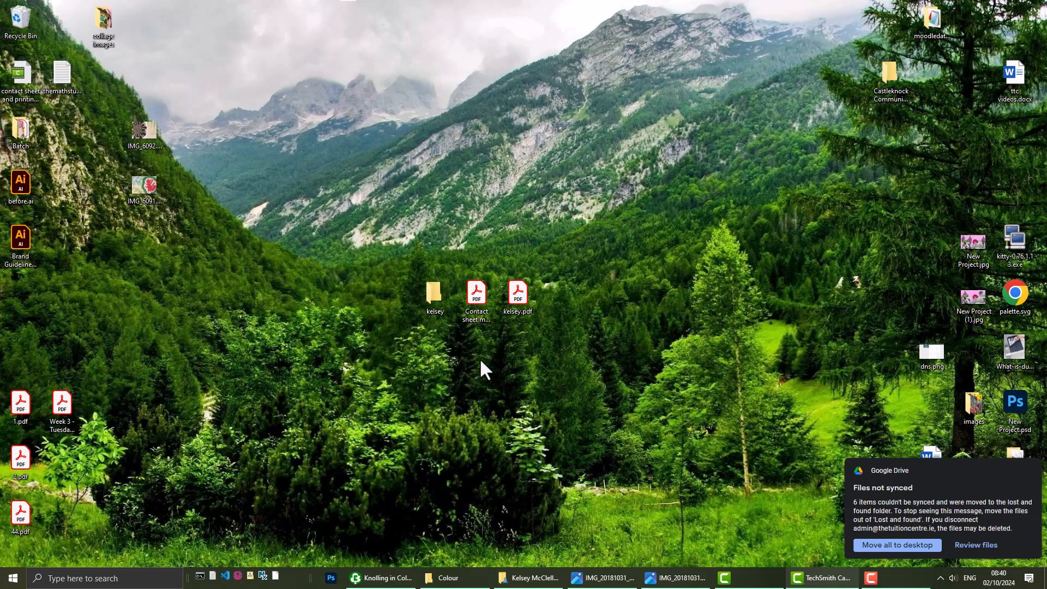
left_click_drag(463, 364, 552, 300)
left_click(530, 363)
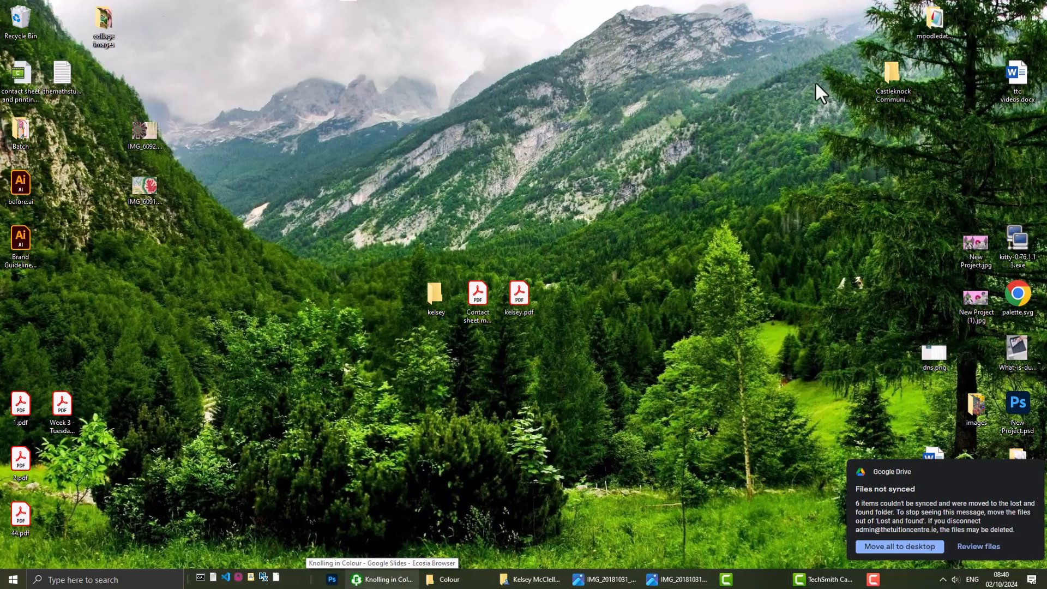
Step: Switch to the browser and log in to PaperCut MF, filling in the saved username and account password
left_click(394, 580)
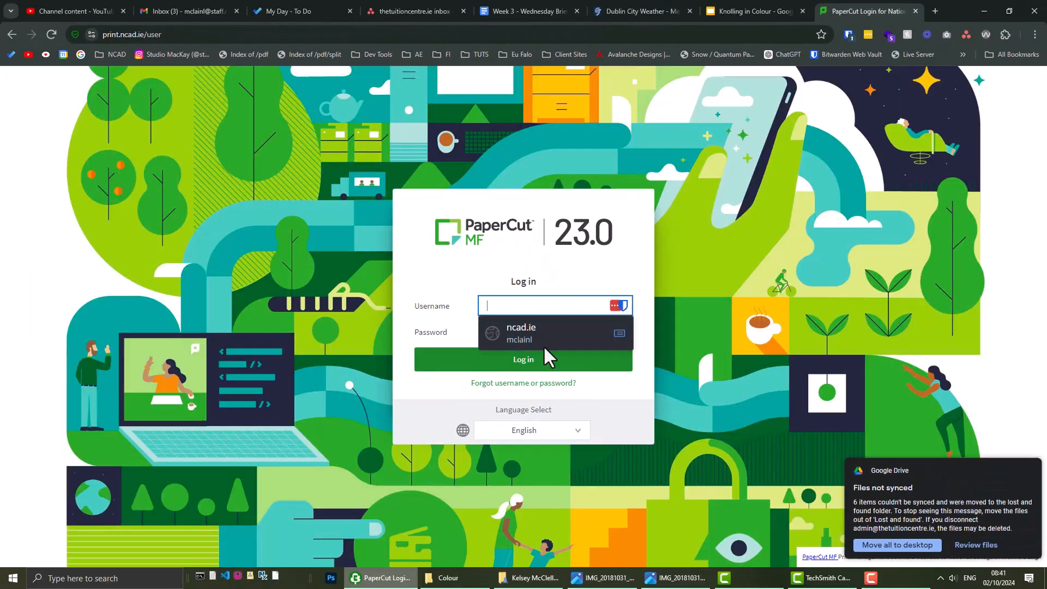
left_click(544, 340)
left_click(540, 361)
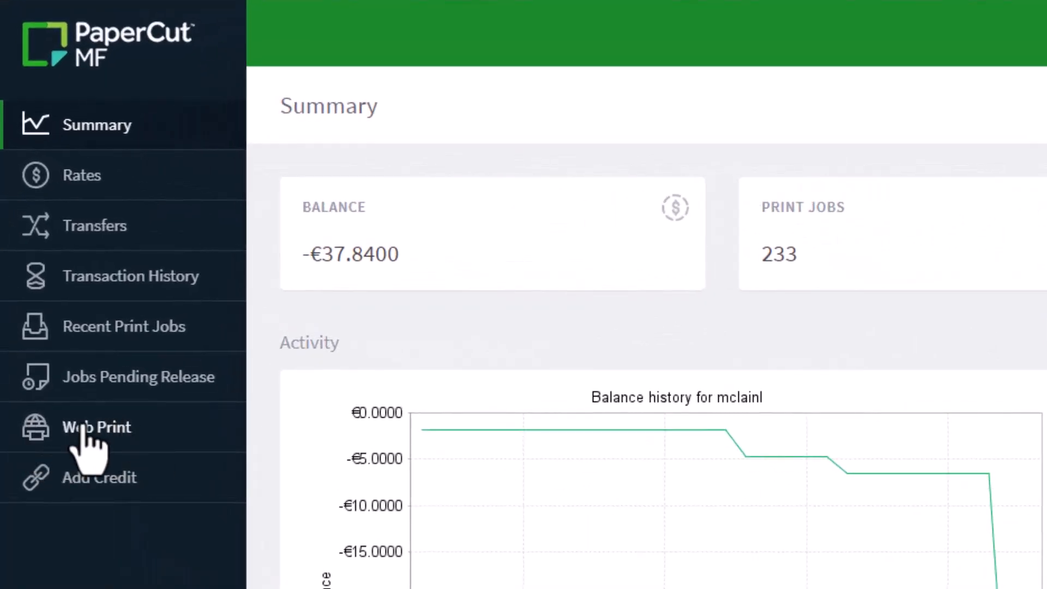
Step: Start a new Web Print job and select the ncad-print01\Follow_Me_Colour (virtual) printer
left_click(82, 428)
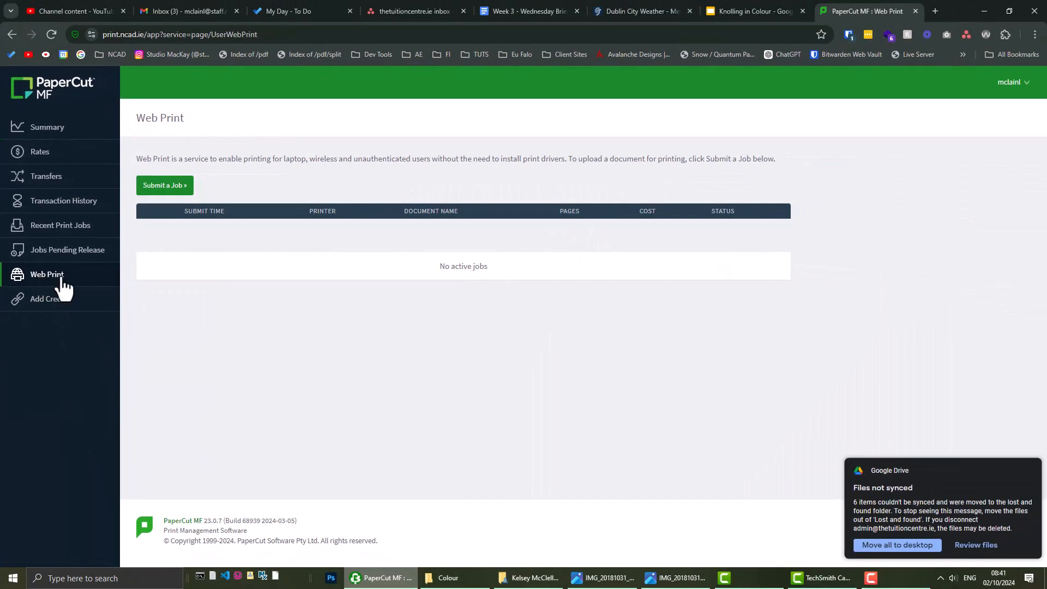
left_click(172, 192)
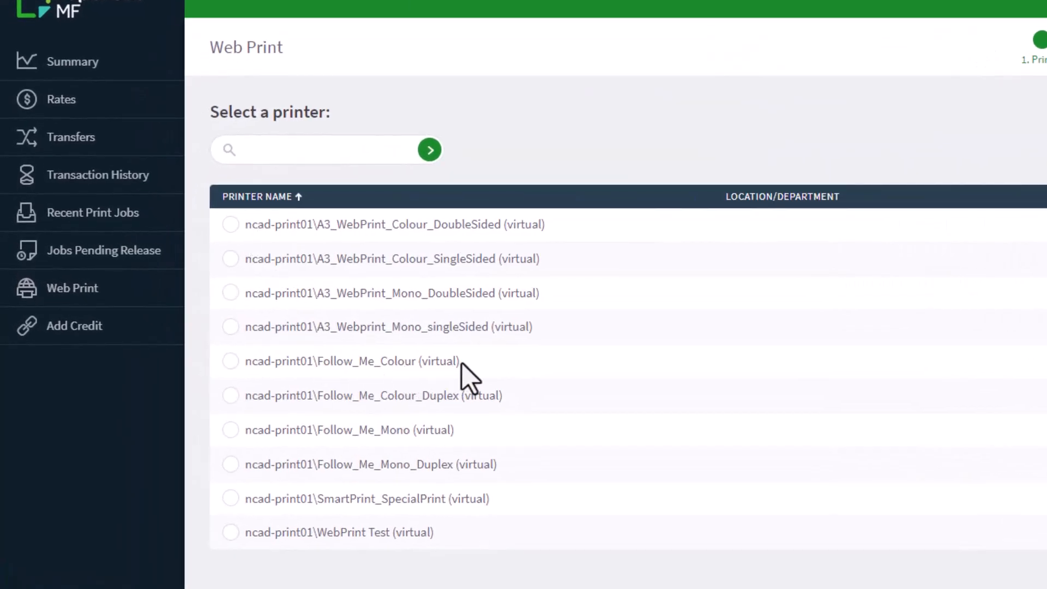
left_click_drag(449, 362, 244, 362)
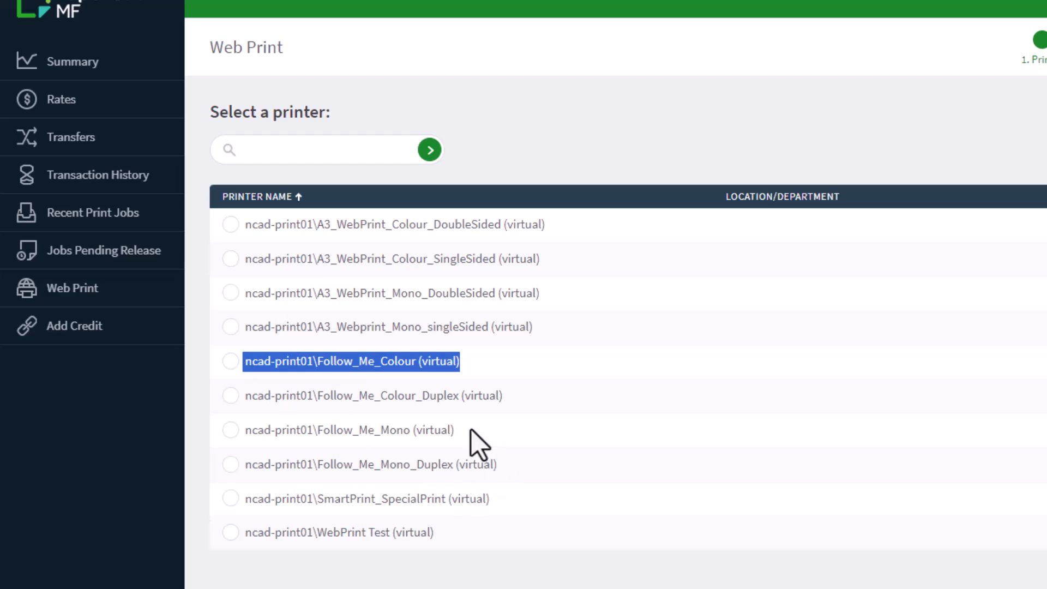
left_click_drag(469, 430, 228, 429)
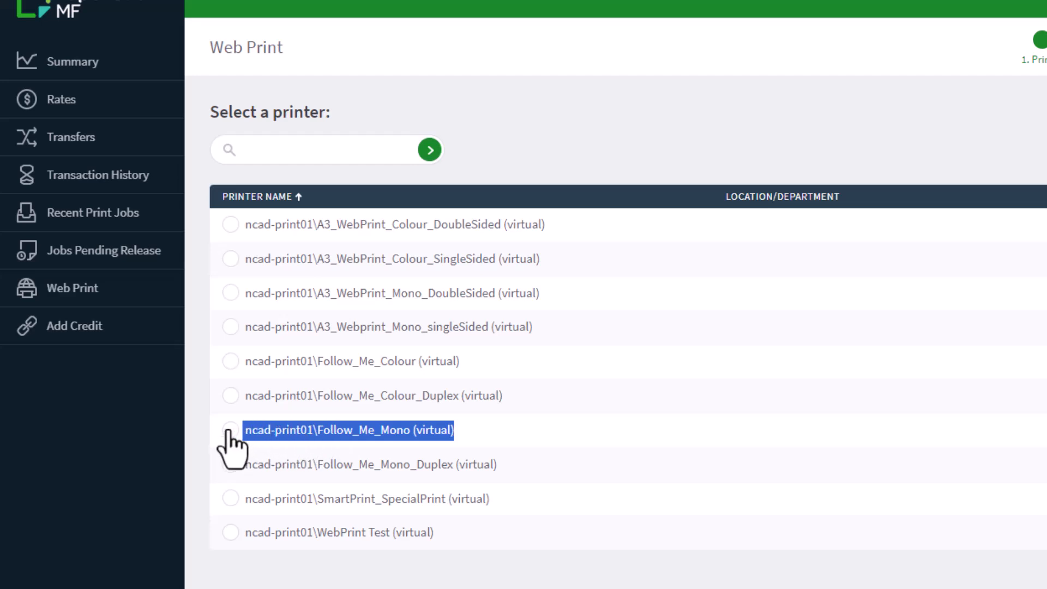
left_click_drag(503, 397, 427, 407)
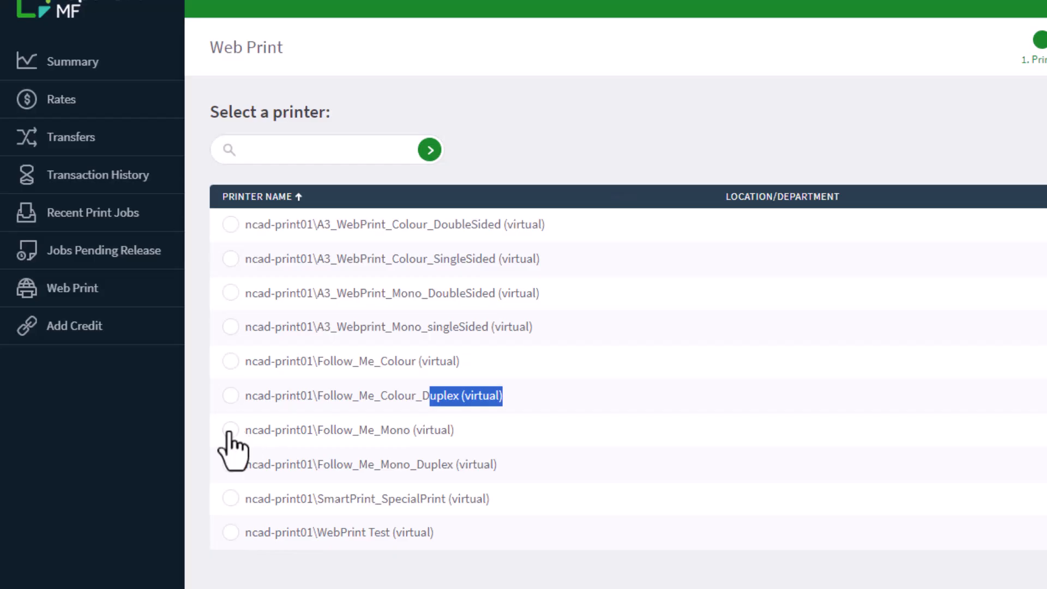
left_click(231, 363)
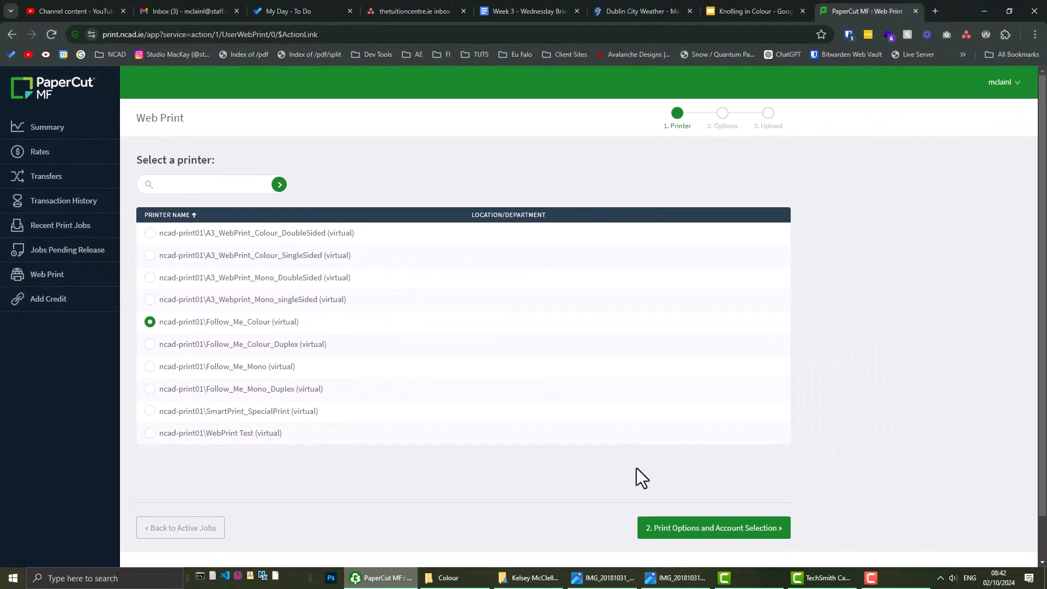
Step: Go to the print options, leave the copies at 1 and continue to the document upload
left_click(671, 537)
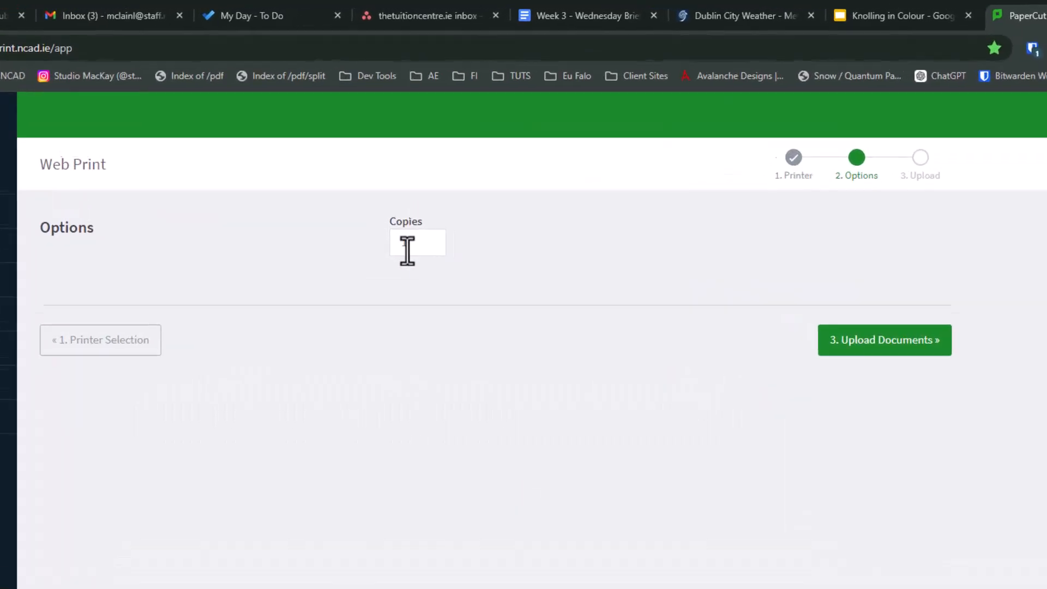
double_click(388, 180)
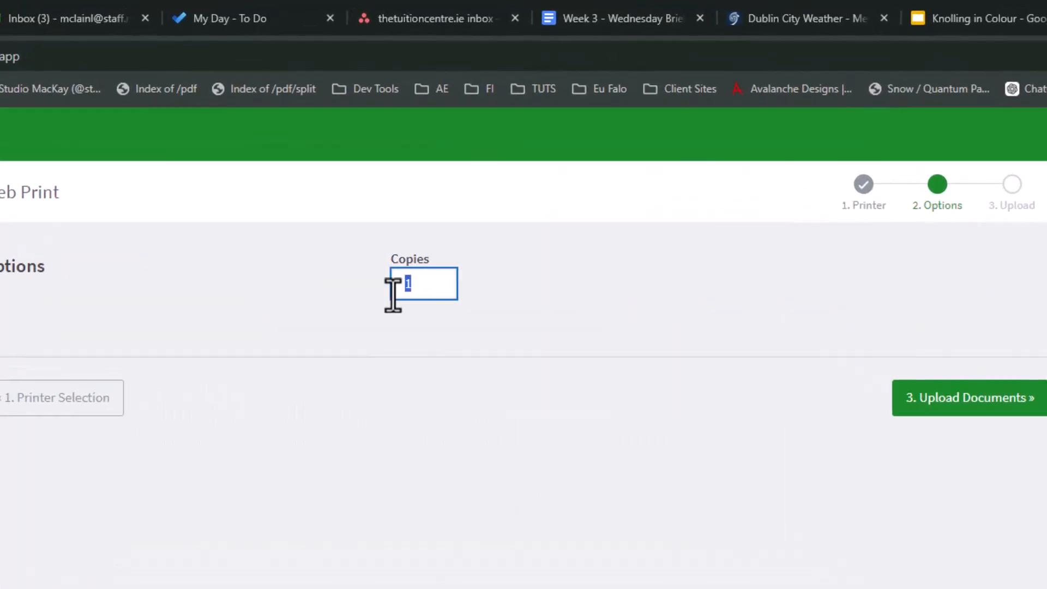
left_click(575, 424)
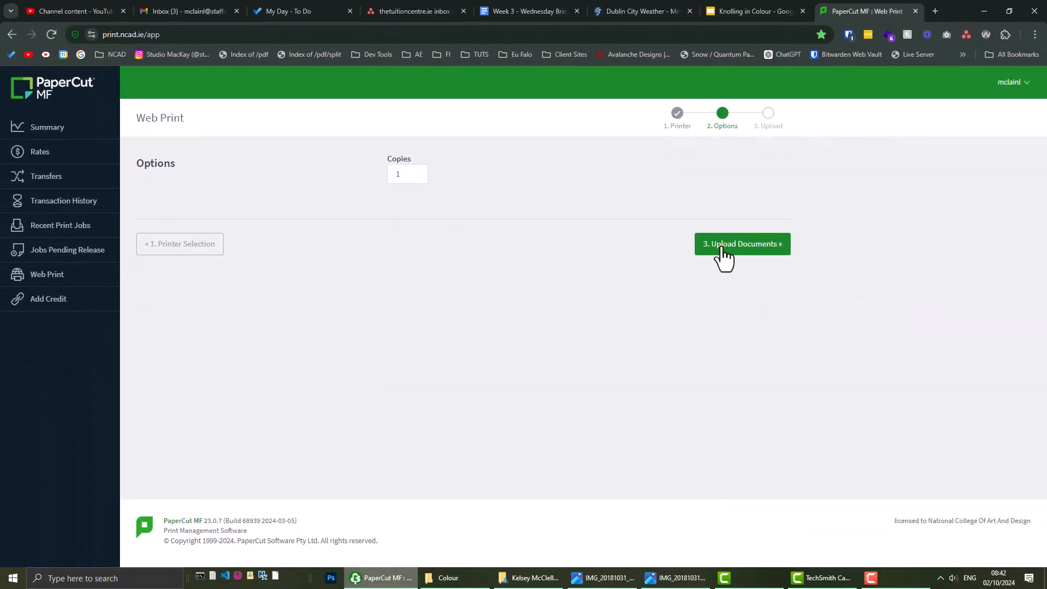
left_click(800, 312)
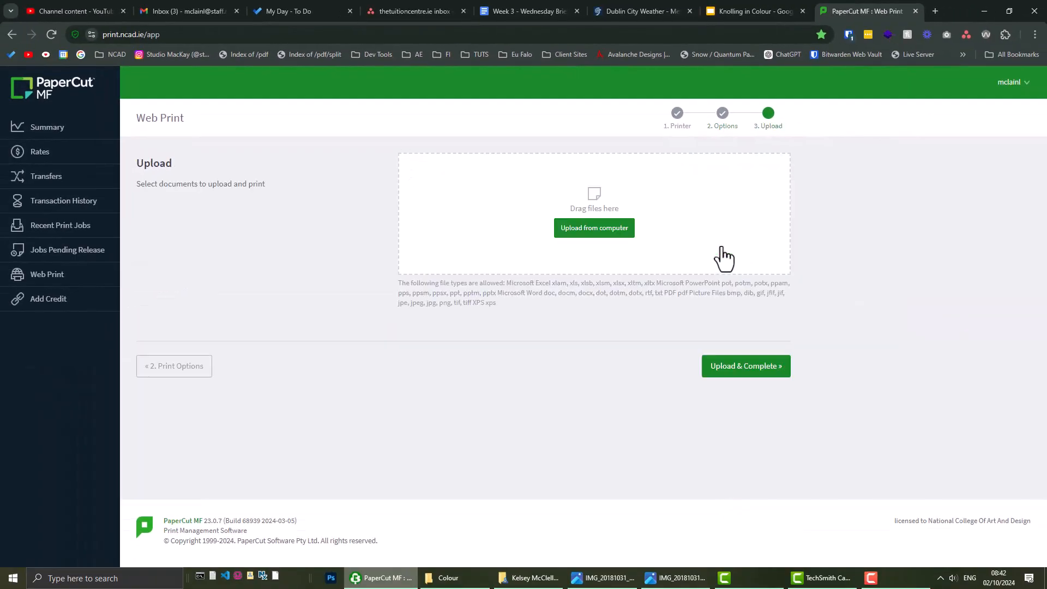
Step: Add kelsey.pdf and Contact sheet maker.pdf from the Desktop to the print job's upload
left_click(575, 231)
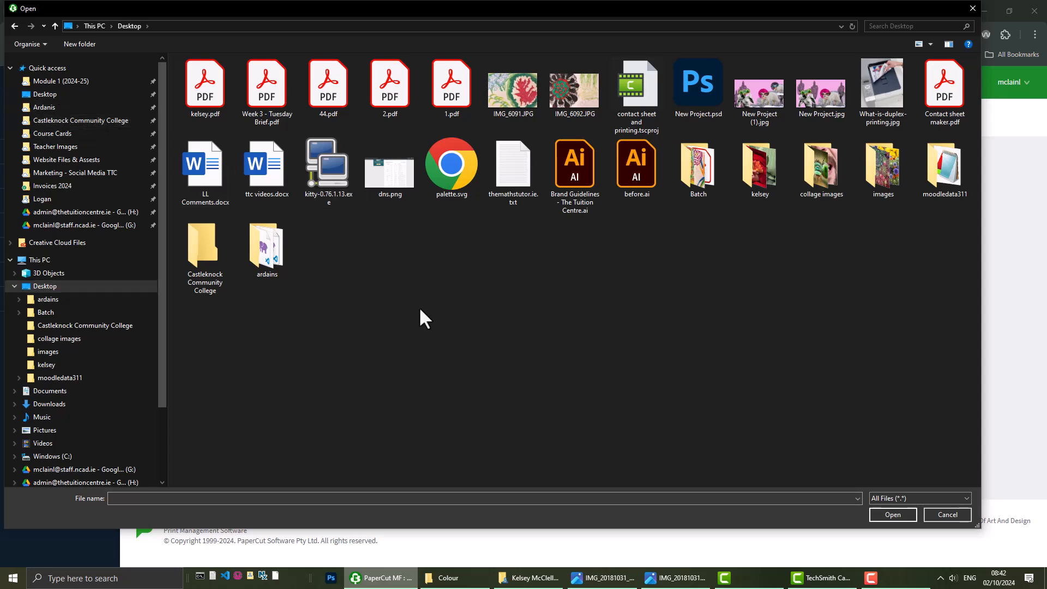
left_click(208, 96)
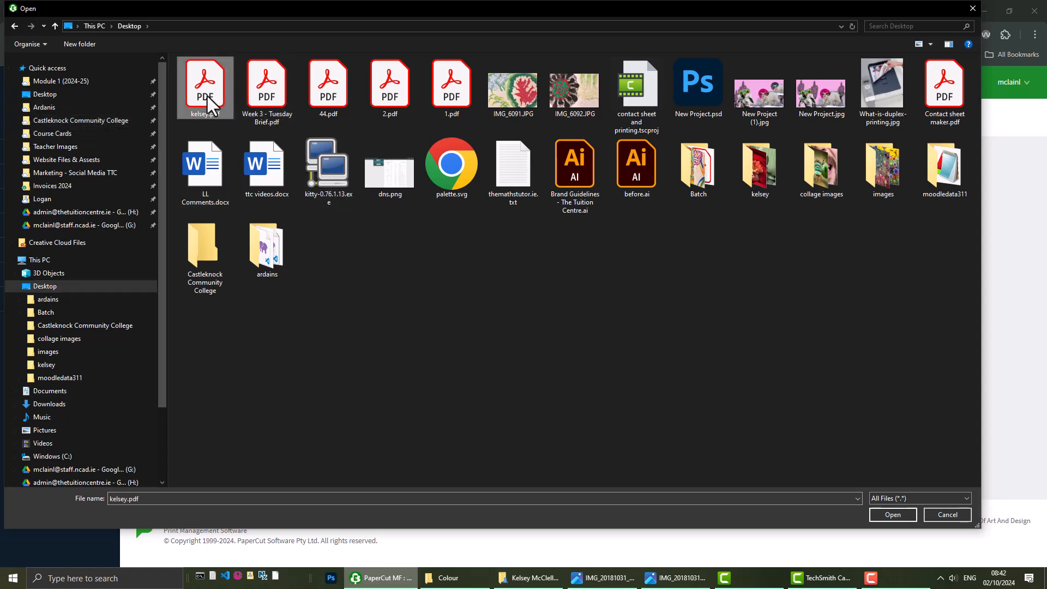
left_click(933, 97, "ctrl")
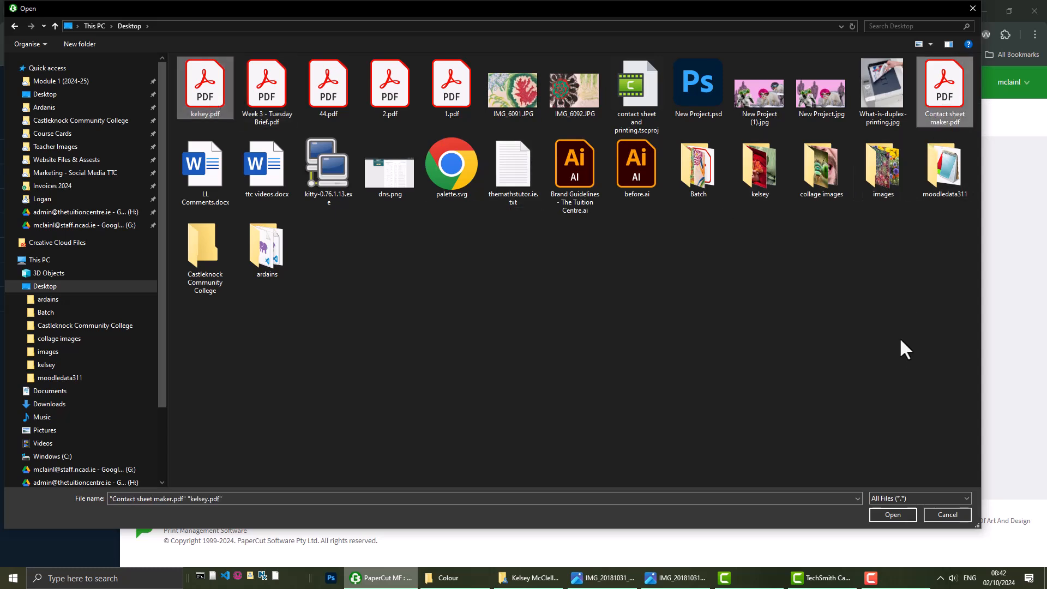
left_click(892, 514)
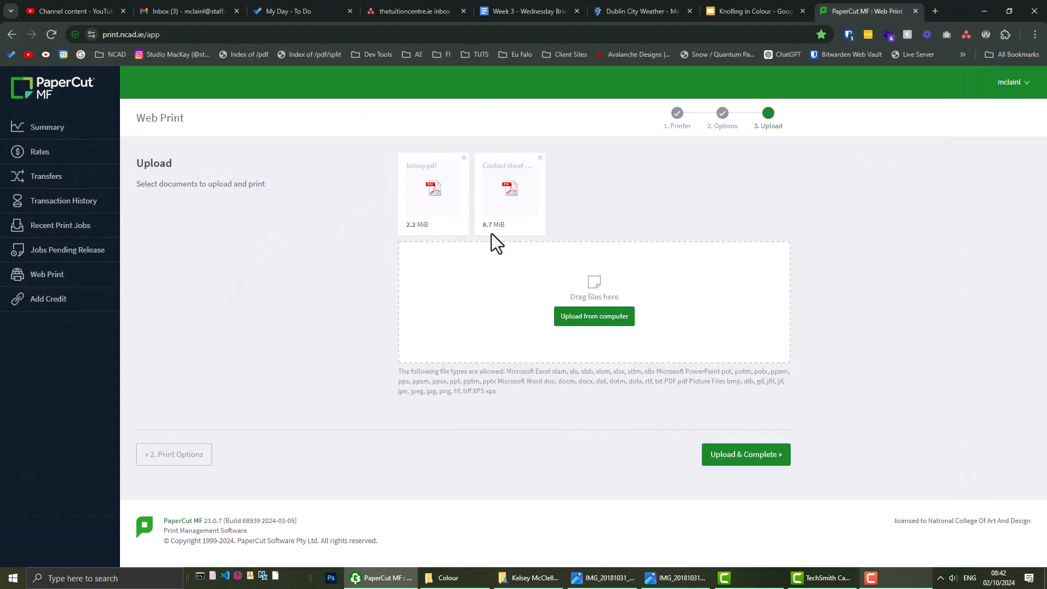
Step: Submit both uploaded PDFs to the print queue, then check the page count and cost of kelsey.pdf
left_click_drag(483, 227, 506, 230)
double_click(408, 225)
left_click(602, 207)
left_click(738, 454)
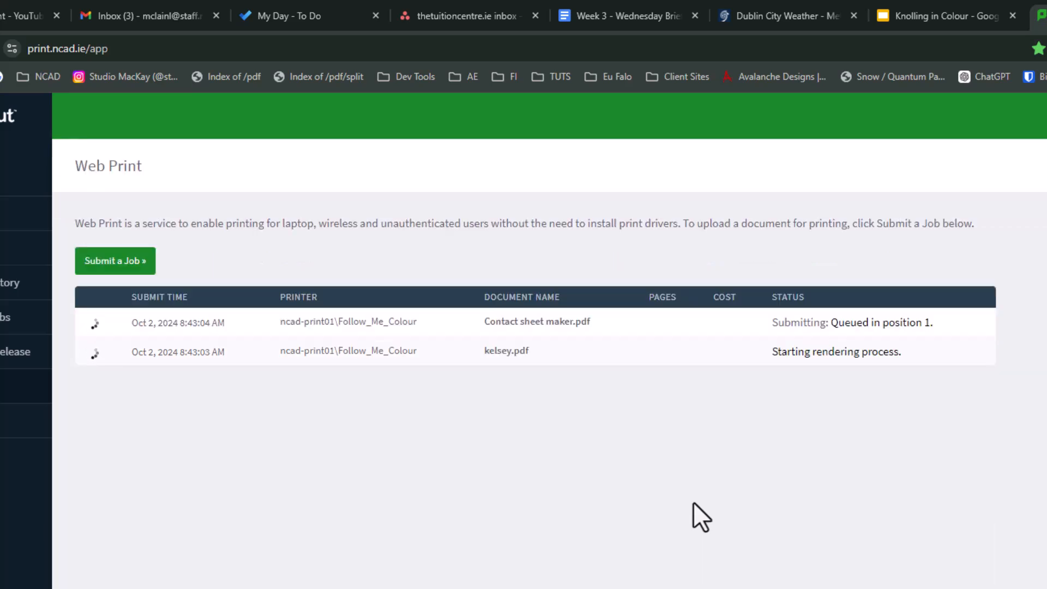
double_click(663, 352)
left_click_drag(731, 352, 813, 359)
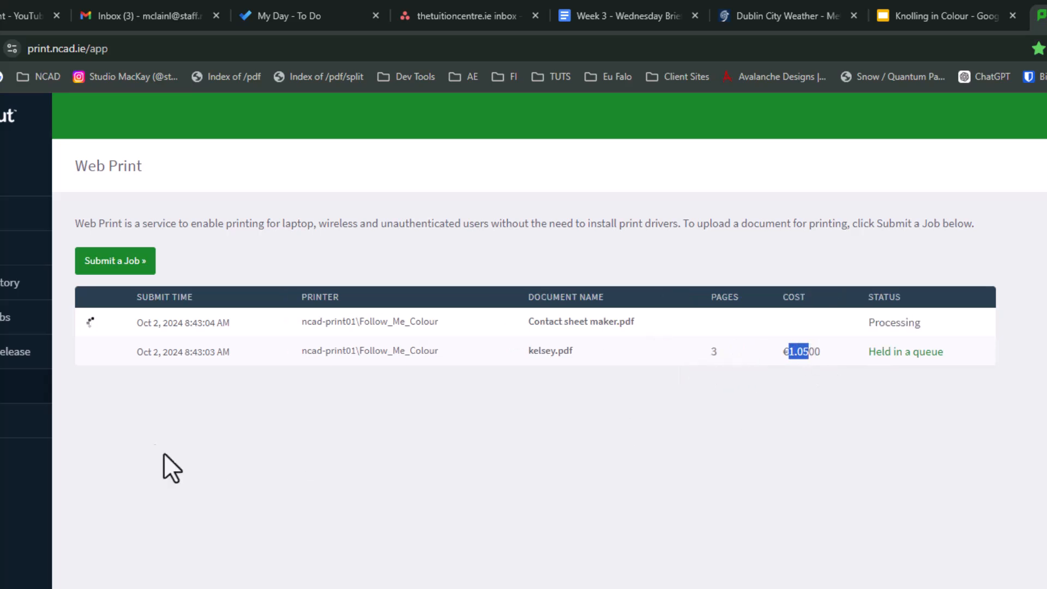